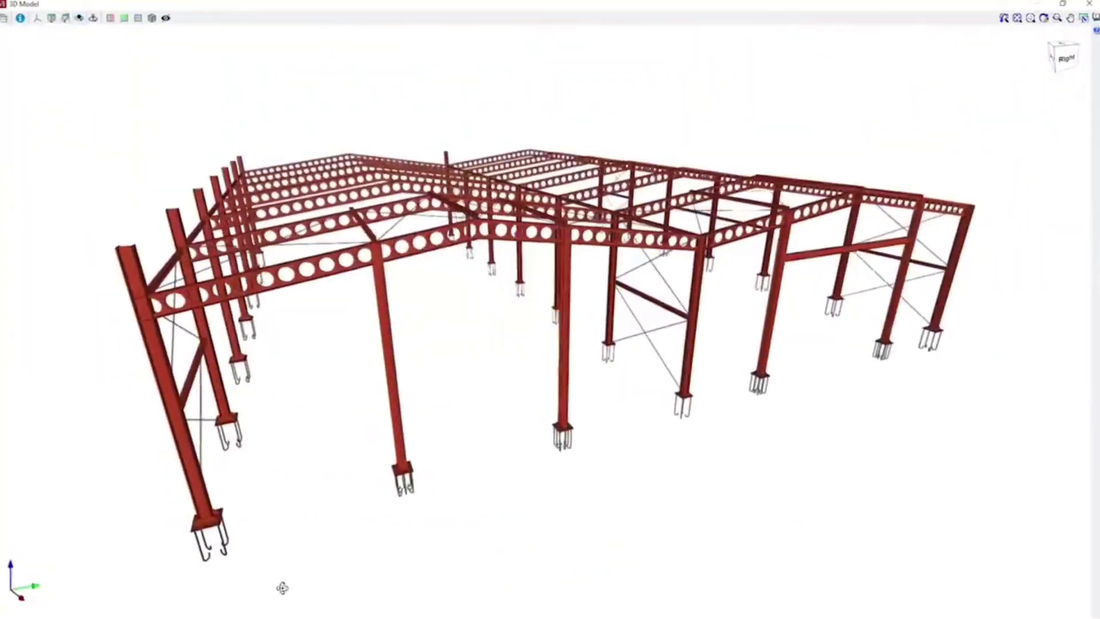
- Inspect the steel frame model, and examine PLACA2 and the bolts in the steel joint
left_click_drag(282, 588, 359, 588)
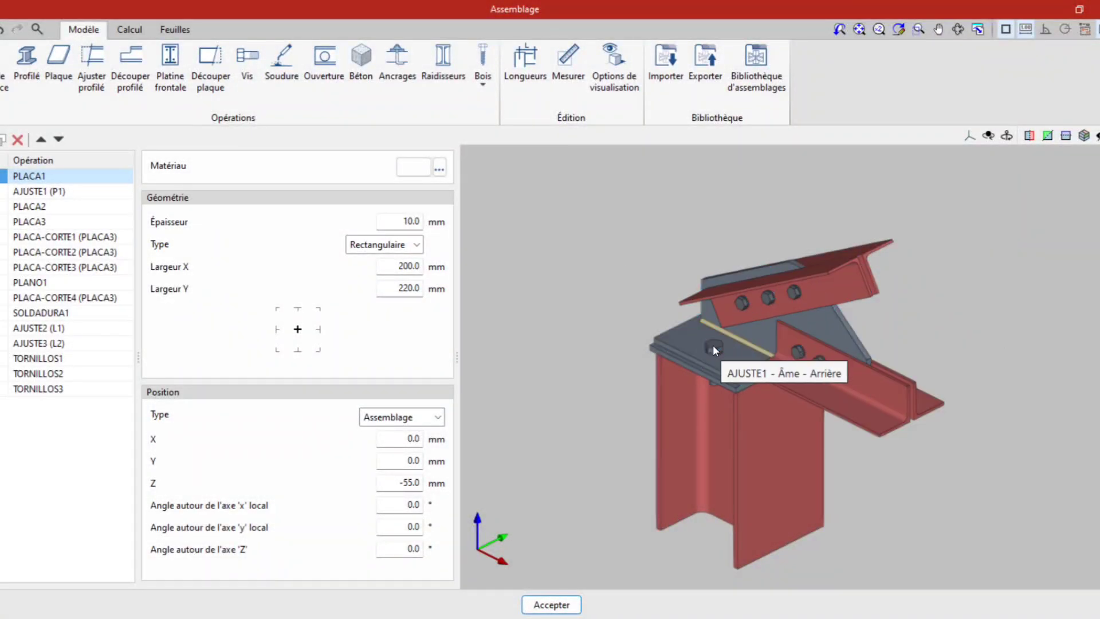
left_click(713, 346)
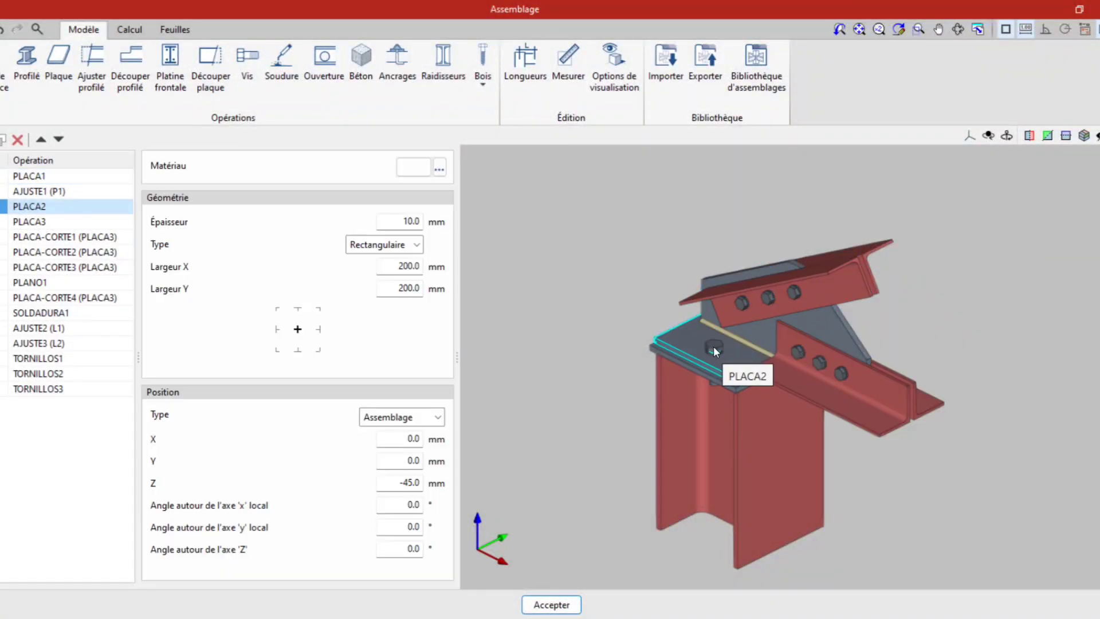
left_click(805, 364)
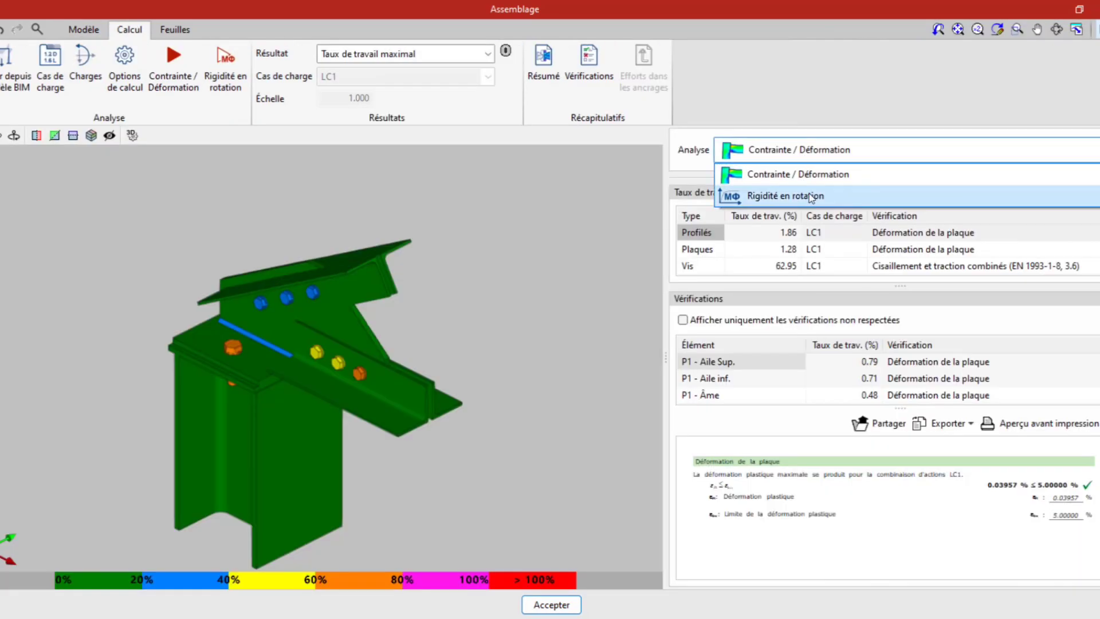
- Examine the joint's maximum utilisation results, the TORNILLOS1 bolt checks and the full verification report
left_click(342, 365)
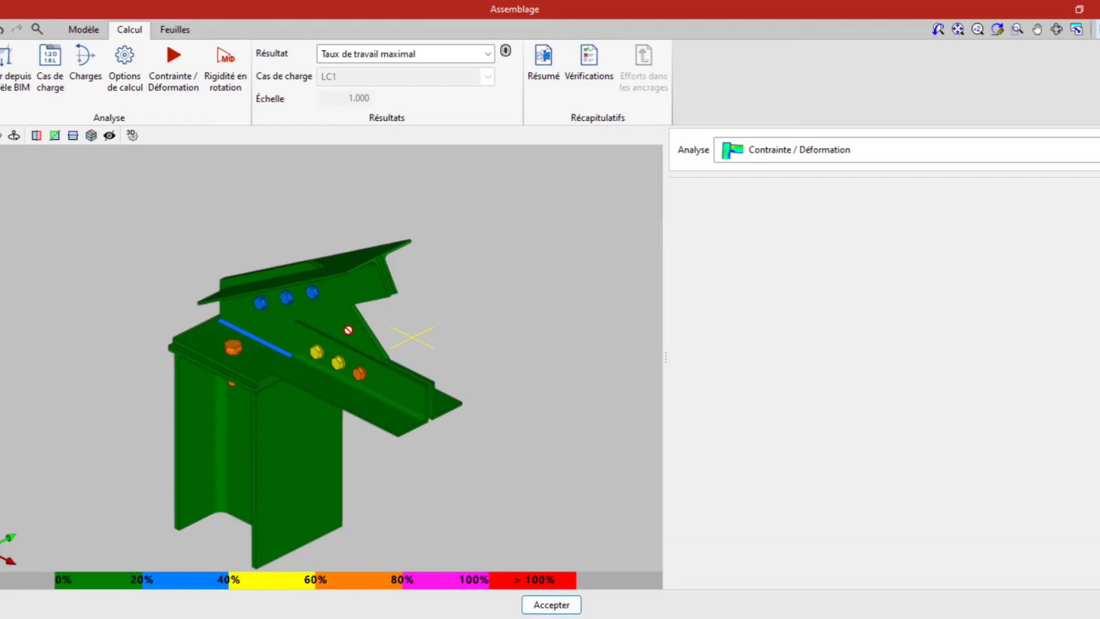
scroll(344, 366, "up", 4)
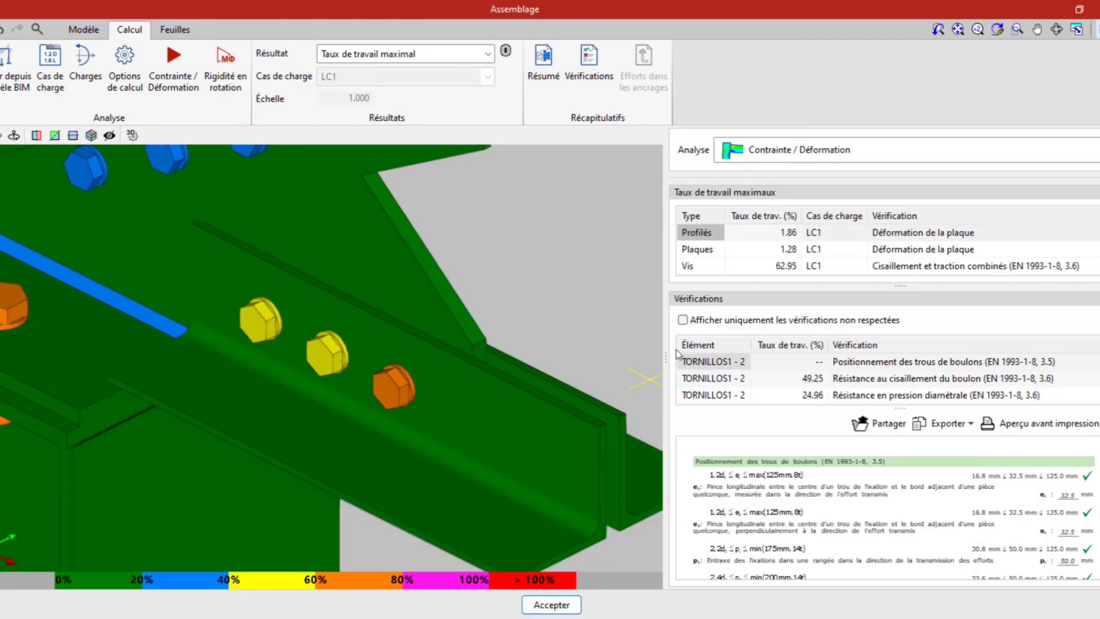
middle_click_drag(369, 220, 360, 269)
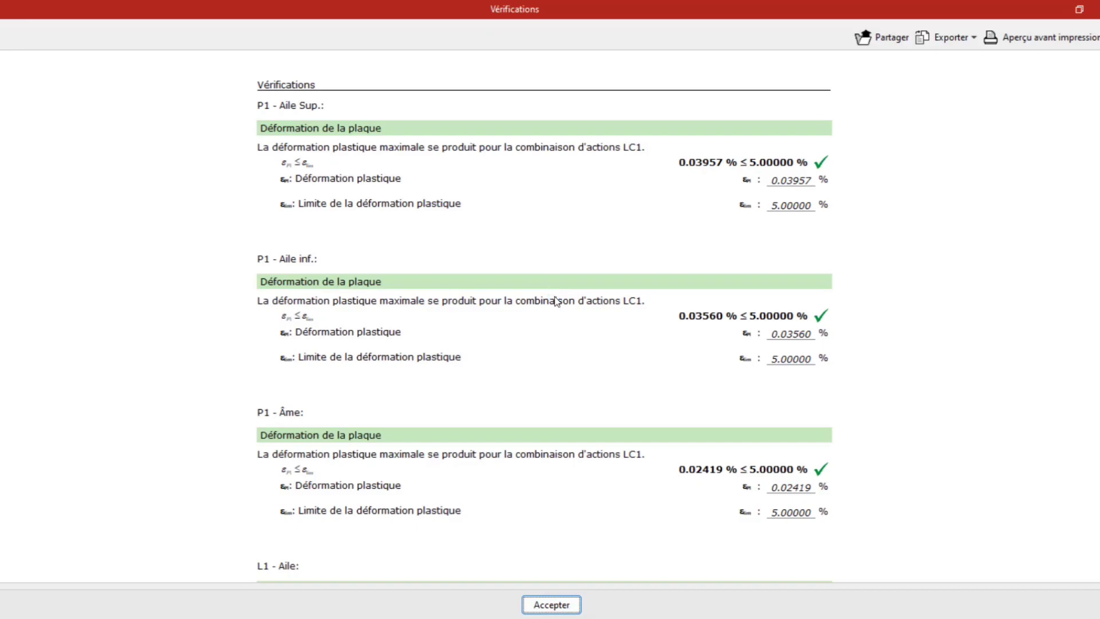
scroll(555, 300, "down", 5)
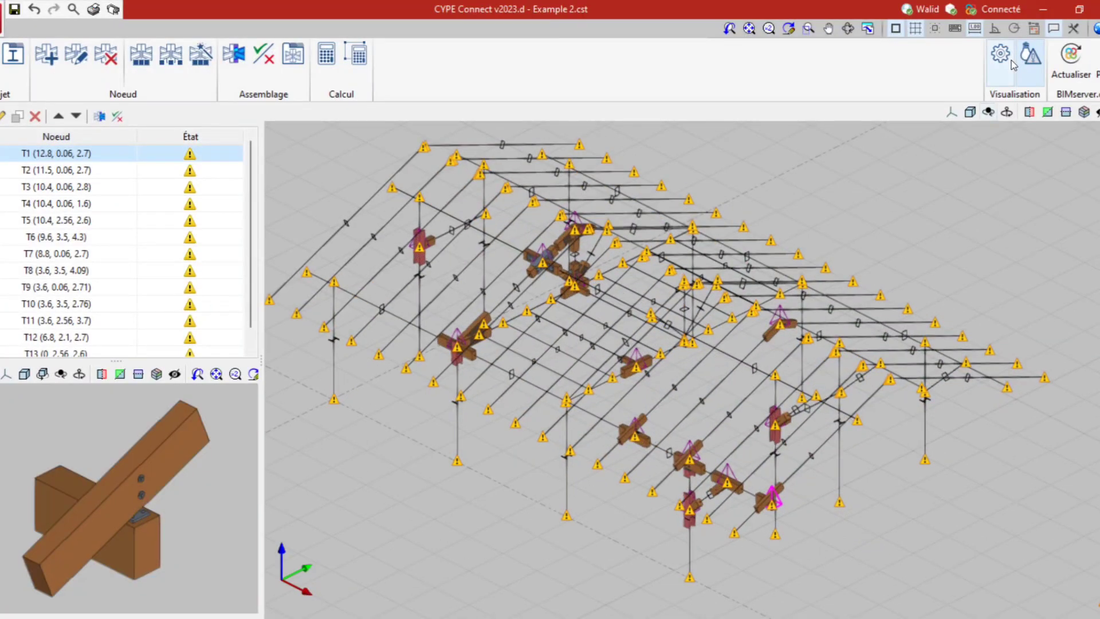
- Change the display options to show the timber structure's members as solid sections instead of axes
left_click(1011, 61)
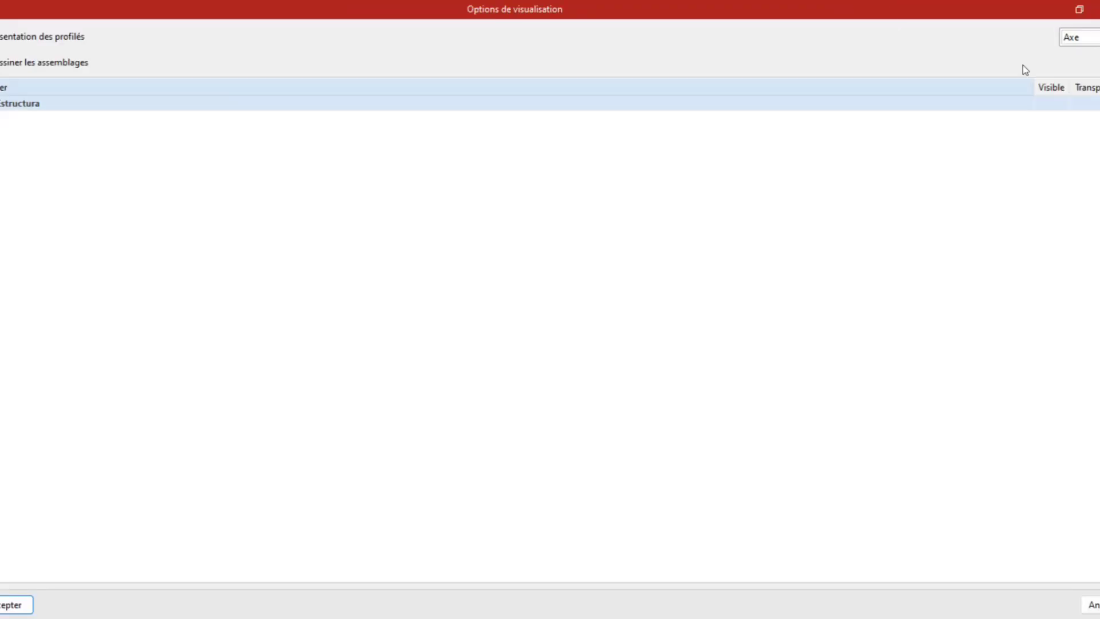
left_click(12, 604)
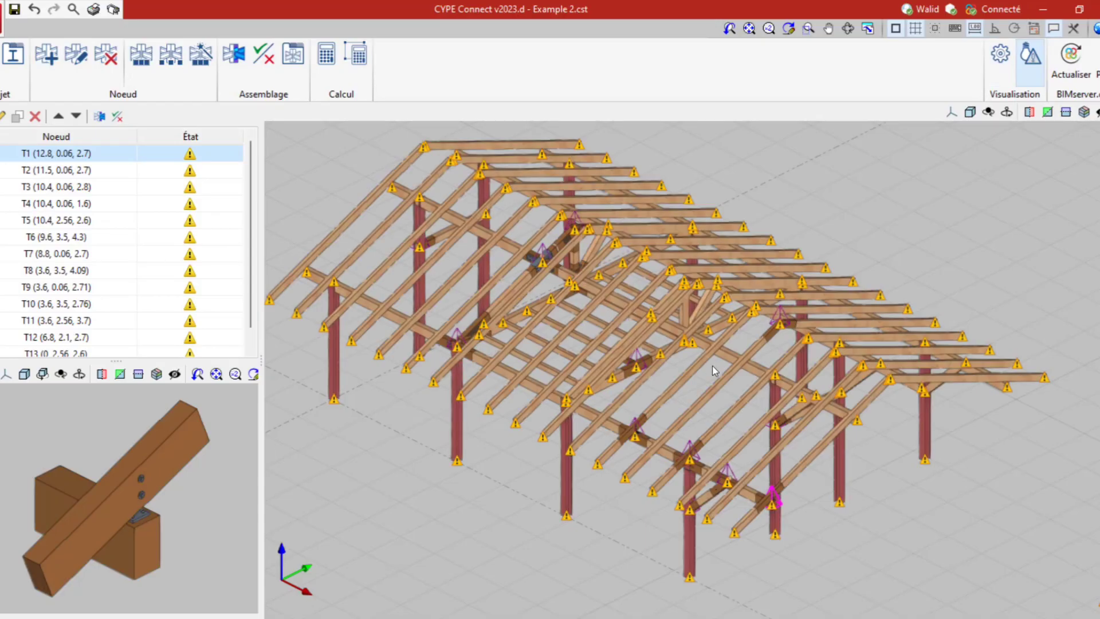
scroll(715, 371, "up", 5)
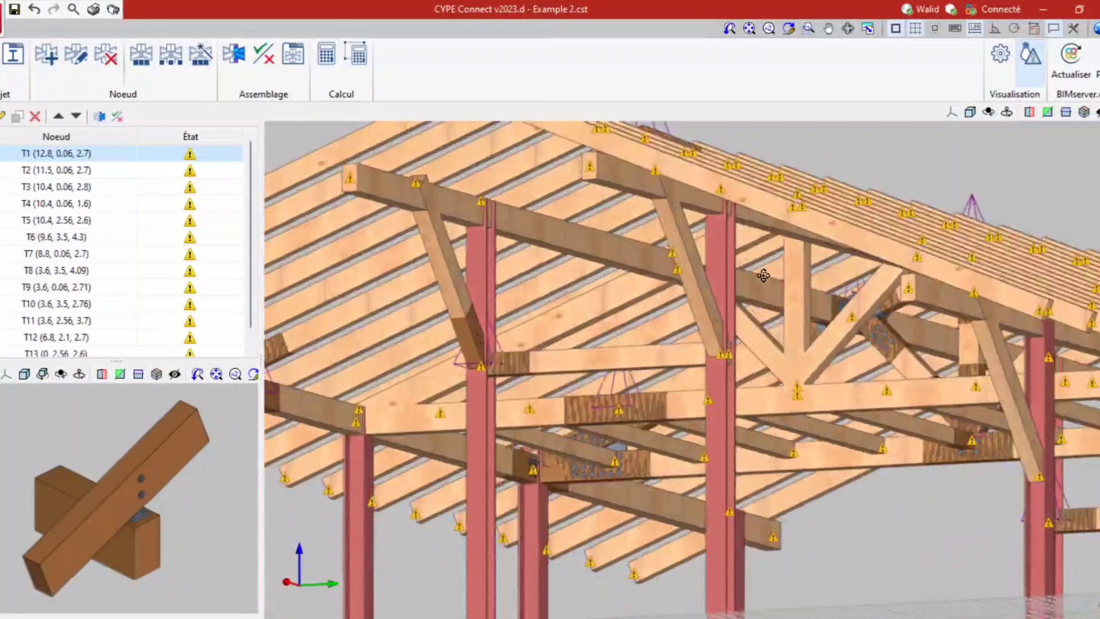
middle_click_drag(764, 275, 505, 305)
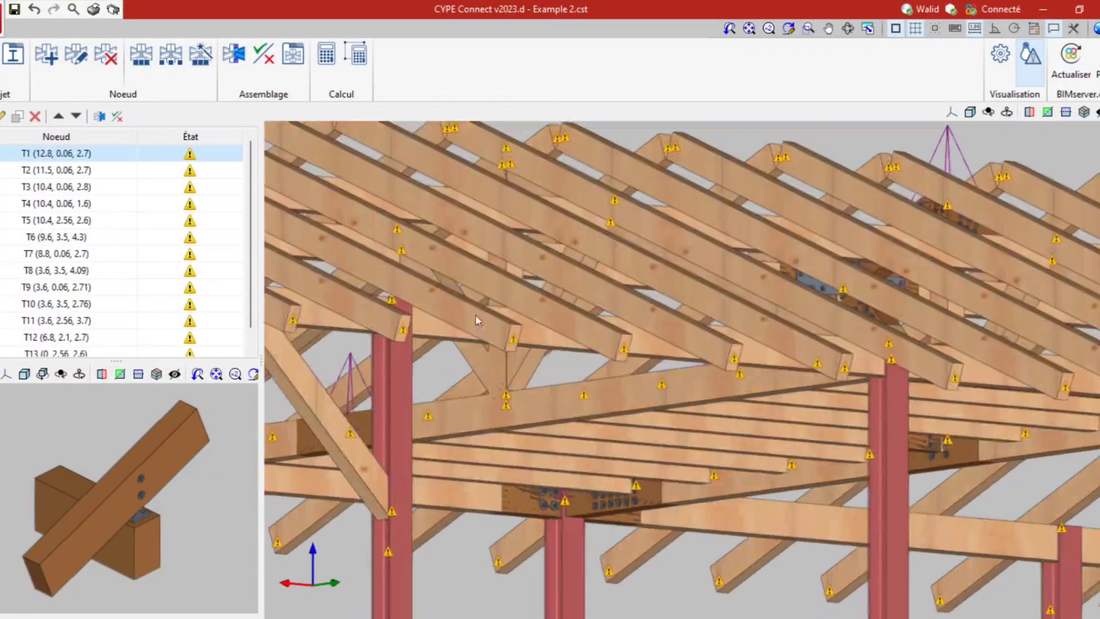
scroll(315, 479, "up", 2)
scroll(314, 479, "down", 3)
middle_click_drag(398, 467, 613, 370)
- Browse the node list from T2 onward, previewing the timber joint at each node
left_click(84, 170)
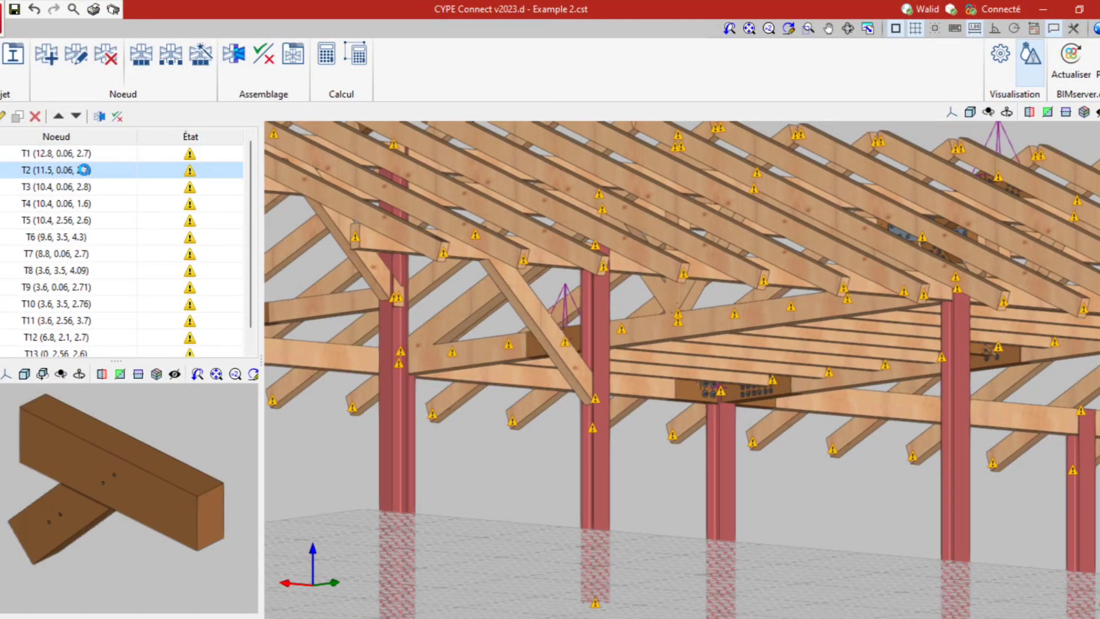
key("Down")
key("Down")
key("Down")
key("Down")
key("Down")
key("Down")
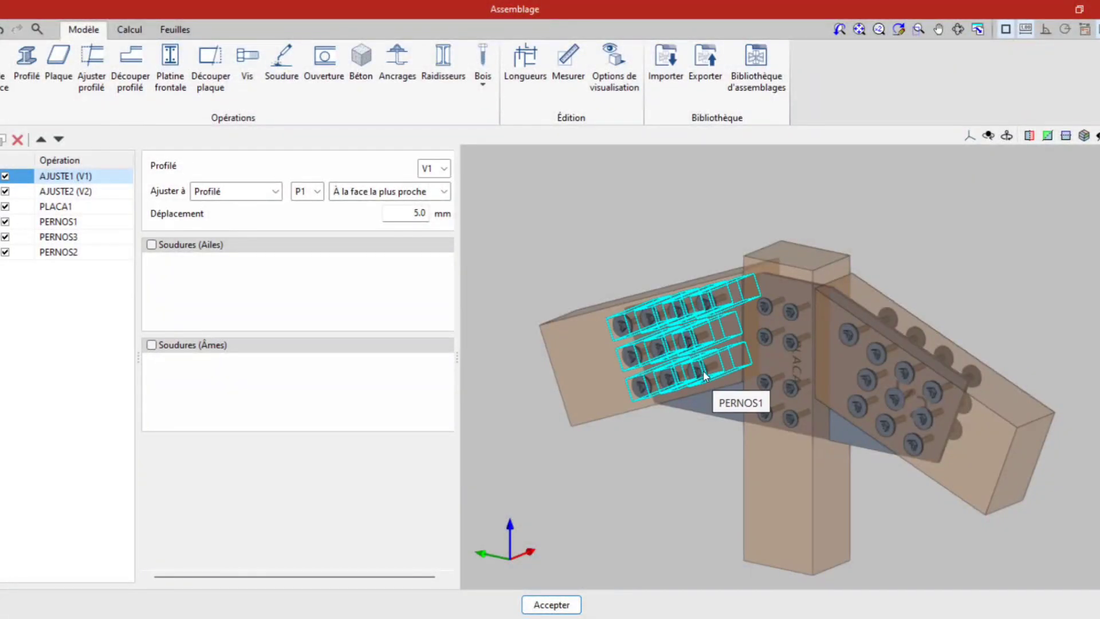
- Examine the PERNOS1 bolt group's connection type, steel element options and bolt coordinates
left_click(705, 379)
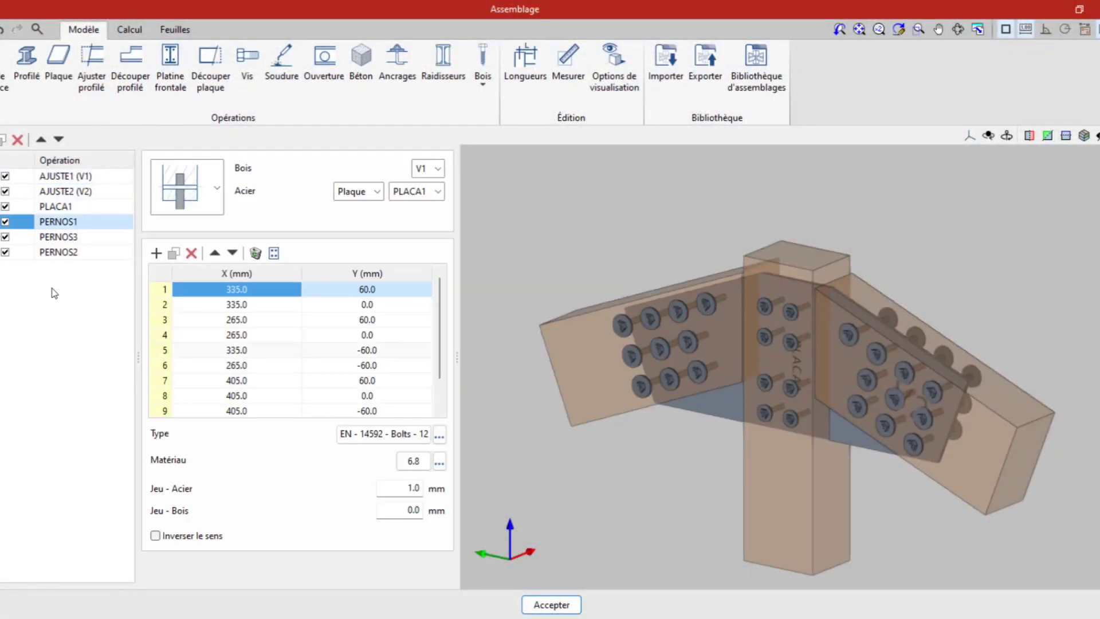
left_click(170, 189)
left_click(355, 192)
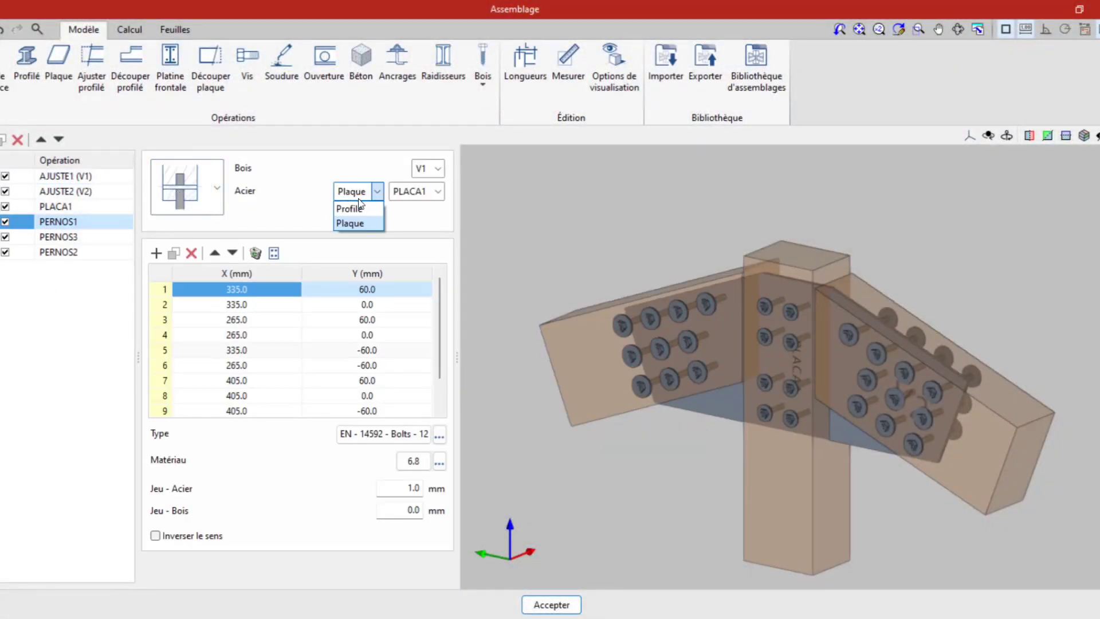
left_click(256, 310)
left_click(253, 322)
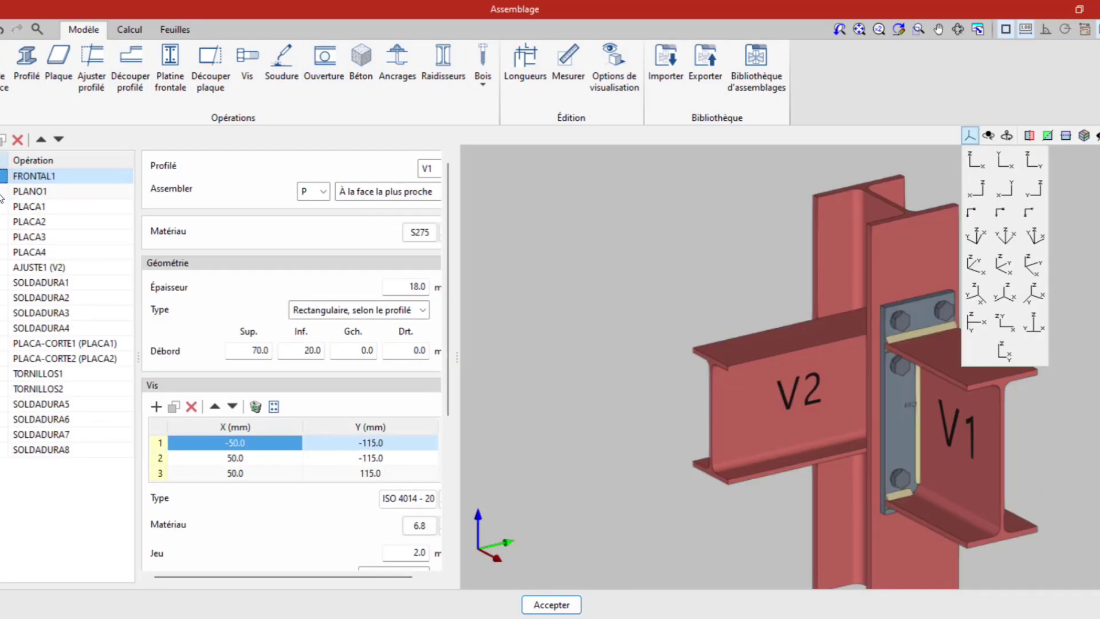
- Review the V1–V2 steel joint's operations from PLANO1 through its plates, AJUSTE1 and welds to SOLDADURA8
left_click(30, 191)
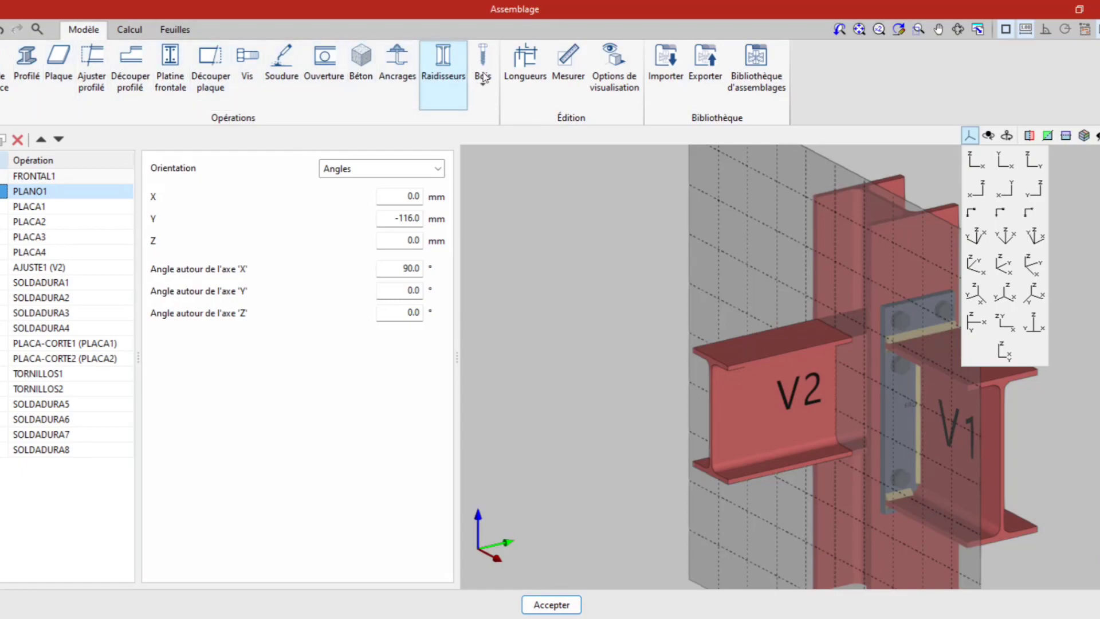
left_click(29, 206)
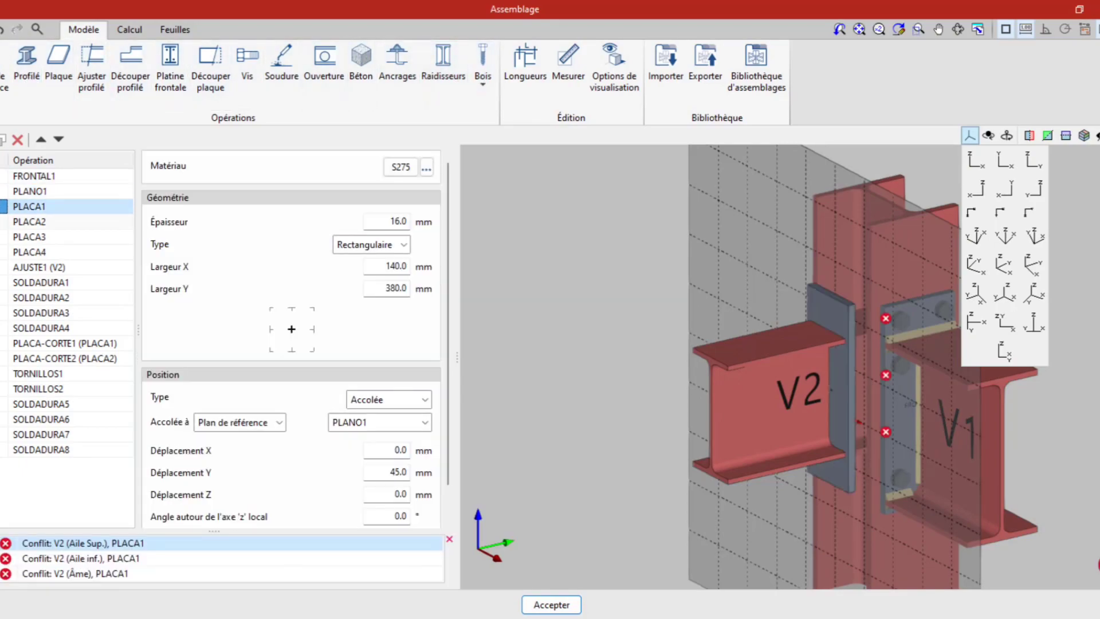
left_click(29, 222)
left_click(29, 237)
left_click(28, 252)
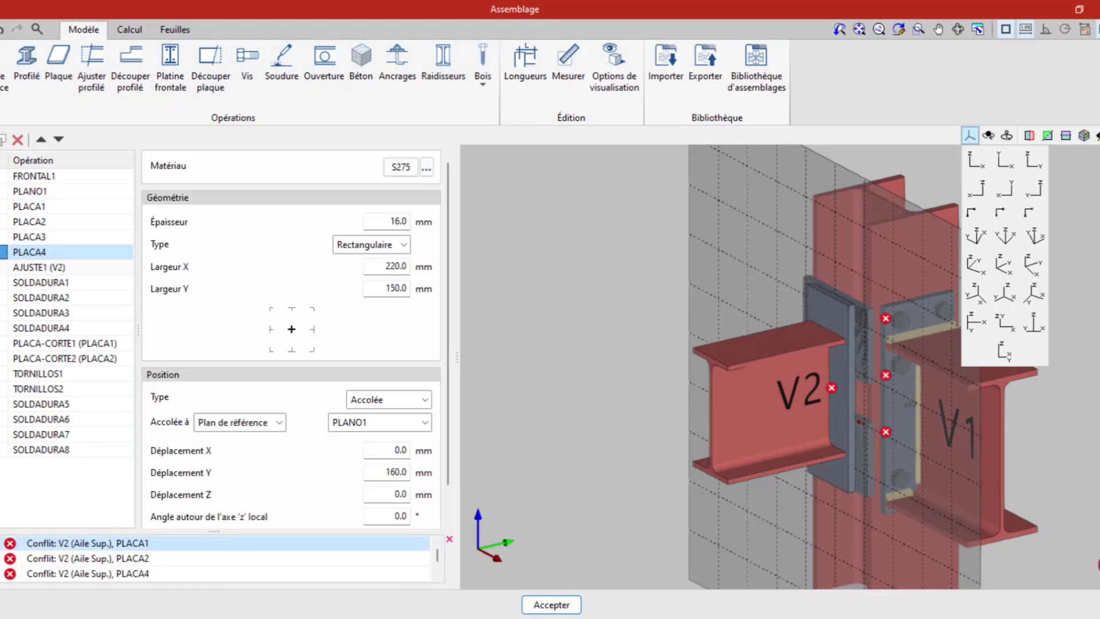
left_click(29, 268)
left_click(29, 282)
left_click(40, 449)
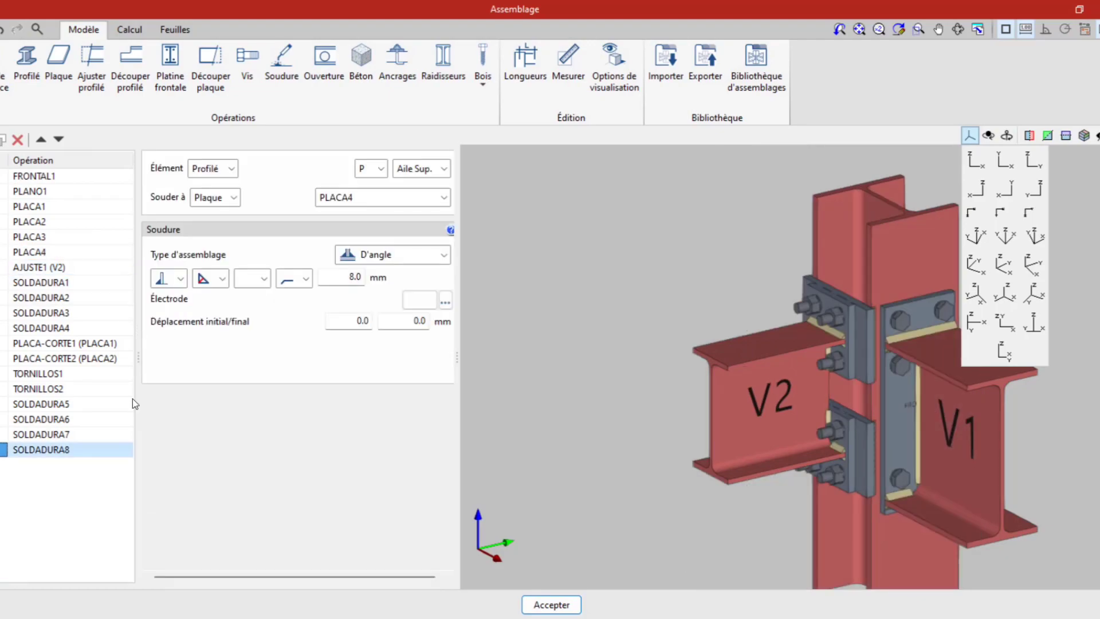
scroll(875, 323, "up", 3)
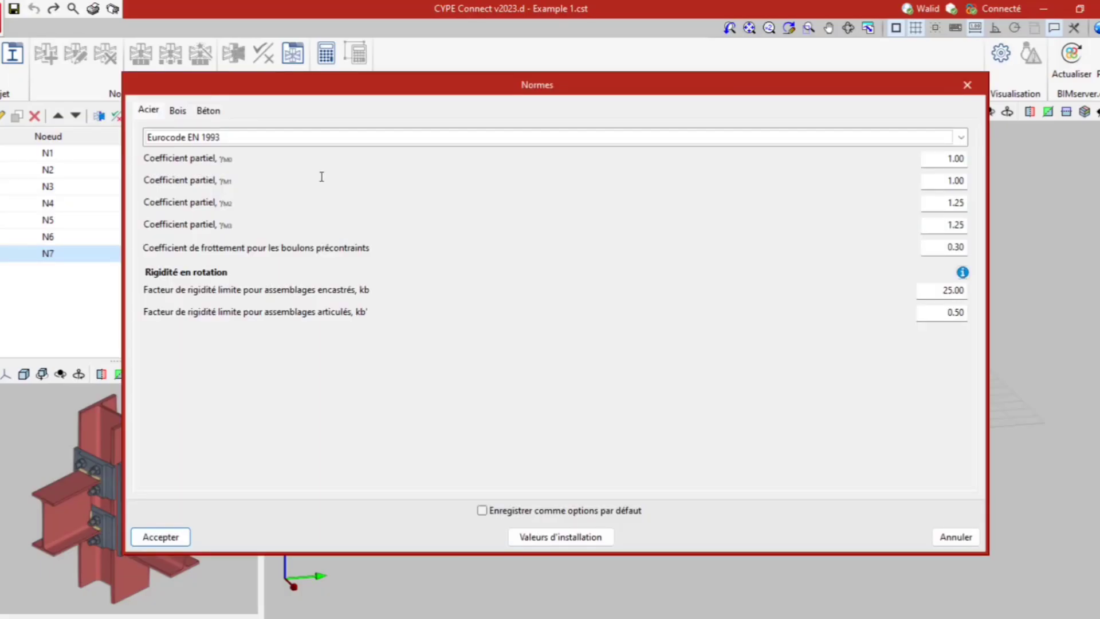
- Review the available steel design codes, the Eurocode EN 1993 partial coefficients and the kb rotational stiffness classification
left_click(216, 141)
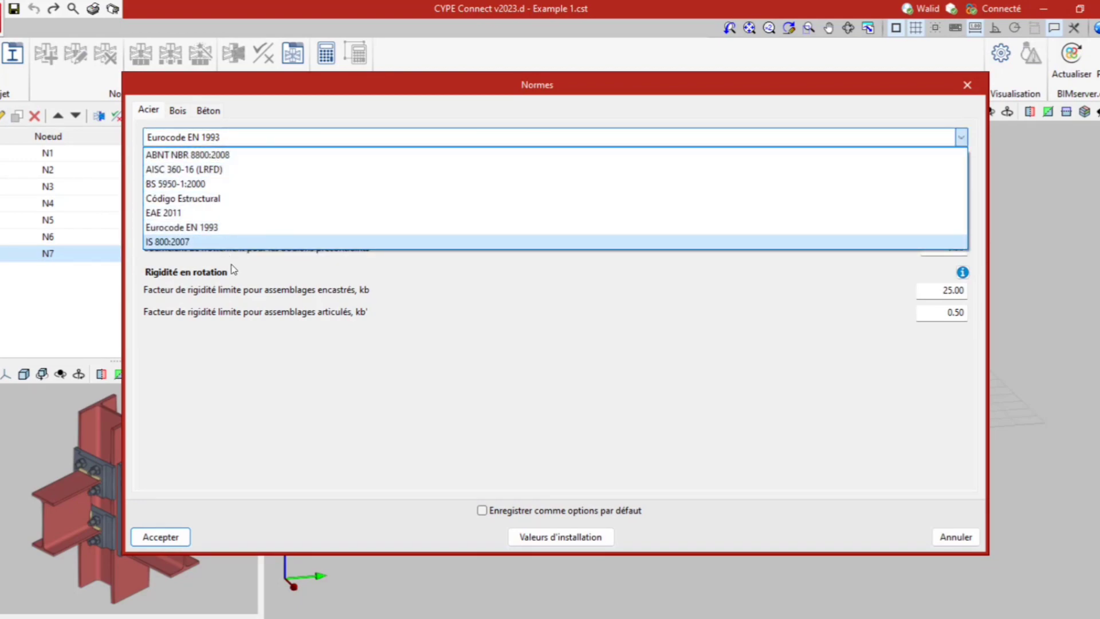
left_click(235, 280)
double_click(942, 158)
key("BackSpace")
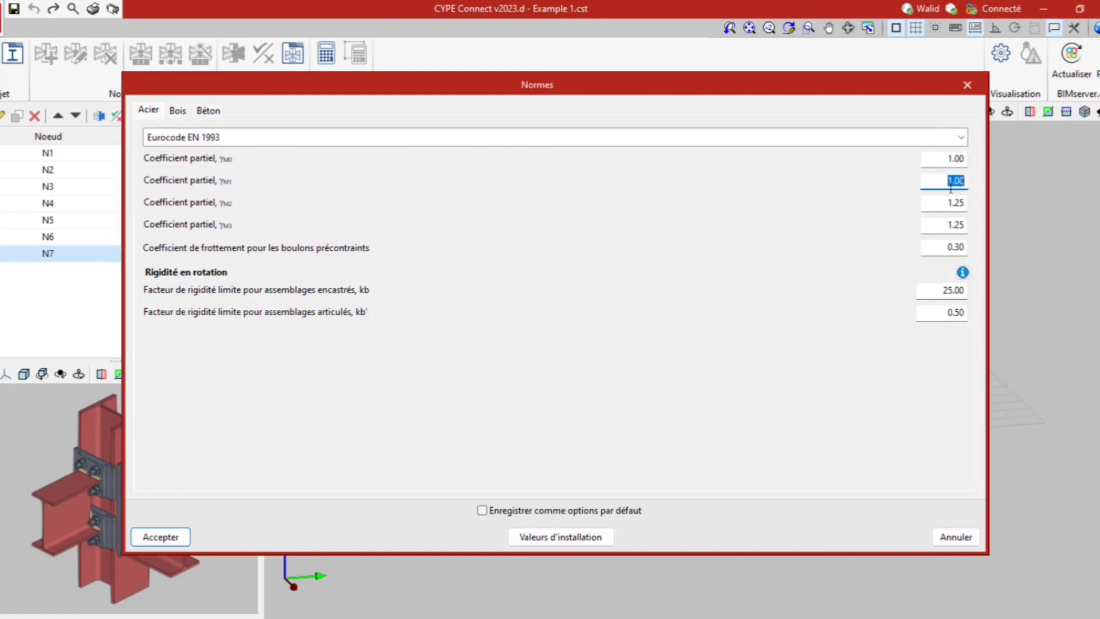
left_click(963, 273)
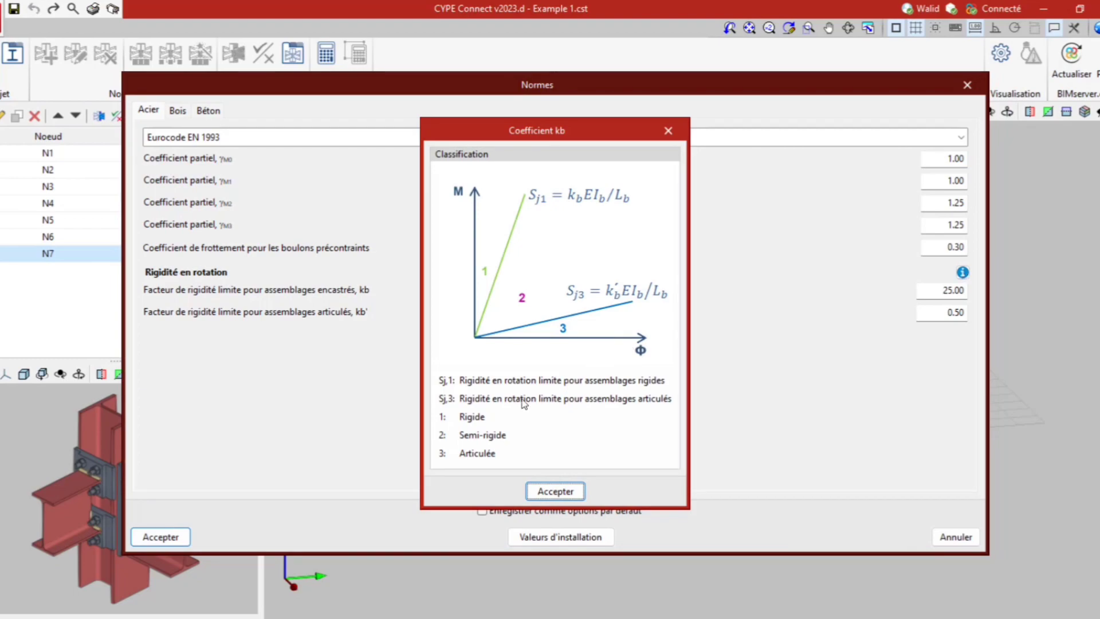
key("Return")
- Check the design codes offered for timber and for concrete in the standards settings
left_click(176, 111)
left_click(180, 141)
left_click(180, 153)
left_click(206, 110)
left_click(205, 140)
left_click(198, 152)
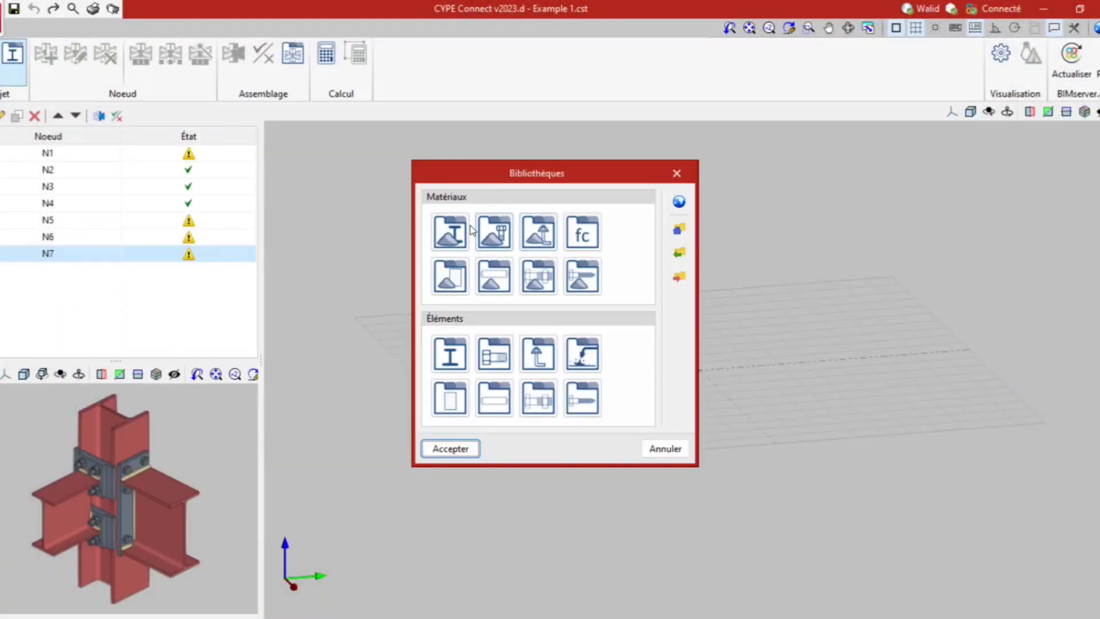
- View the steel grades for profiles and plates, the anchor steel types and the regional configurations available for import
left_click(450, 229)
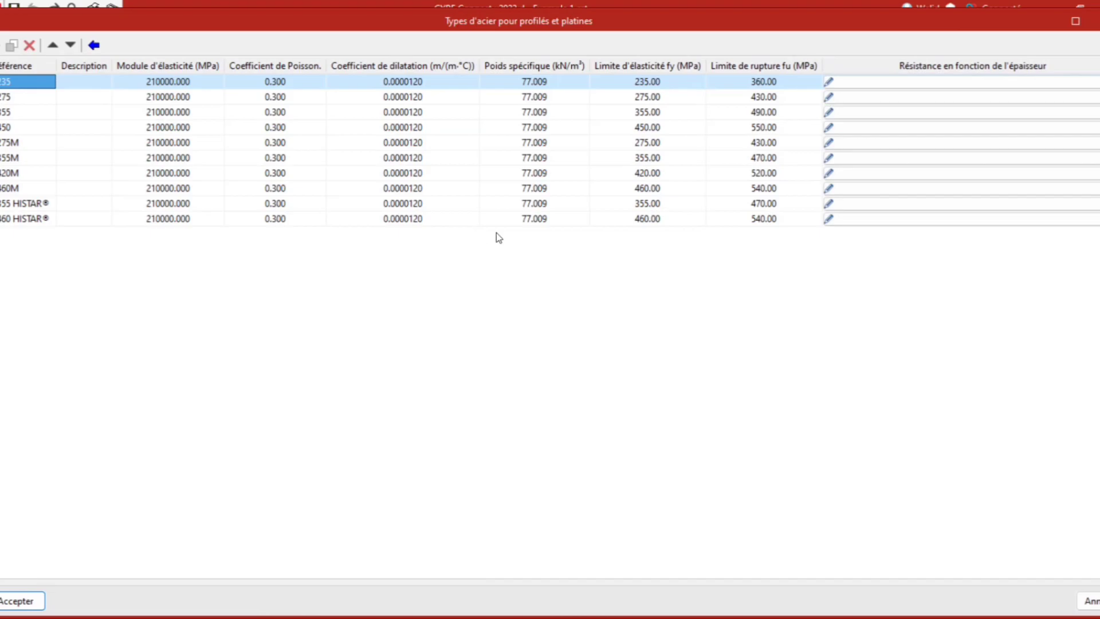
key("Escape")
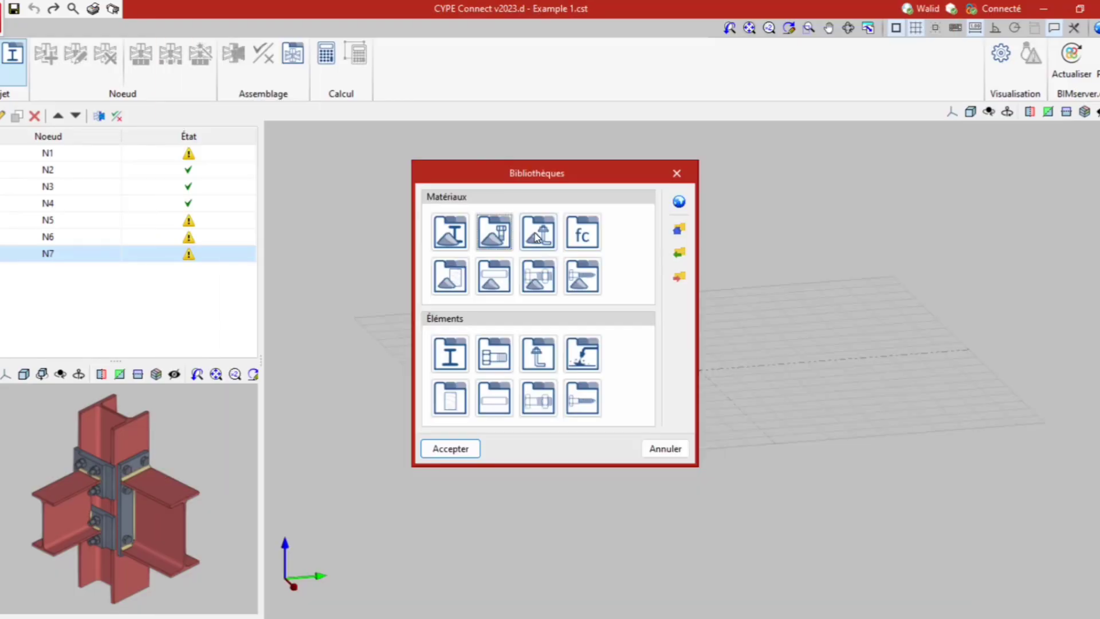
left_click(575, 237)
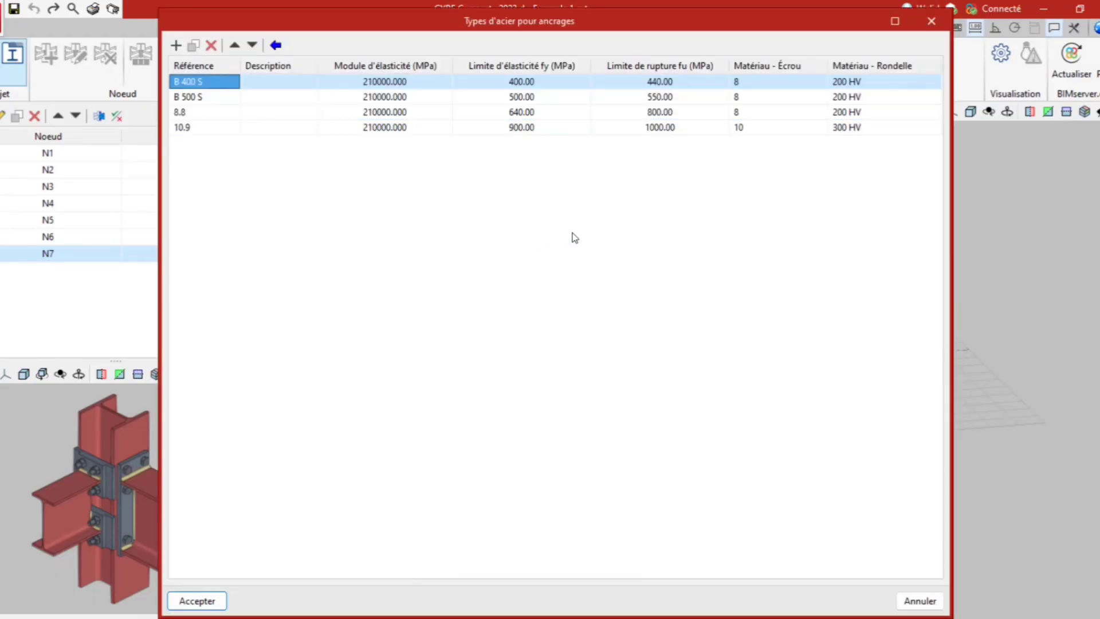
key("Escape")
left_click(678, 202)
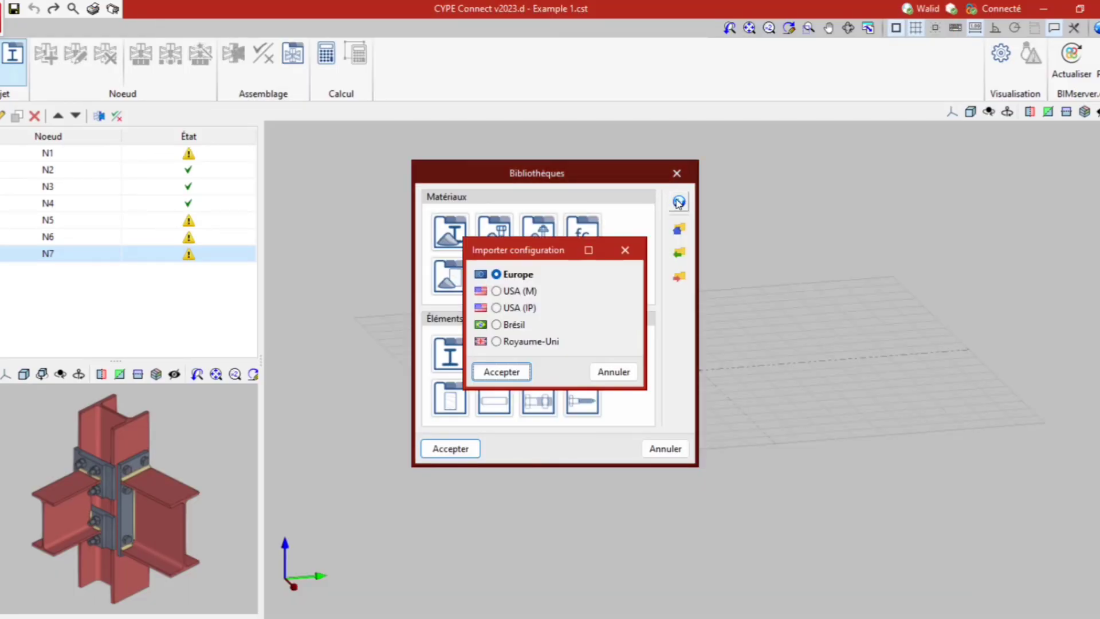
key("Escape")
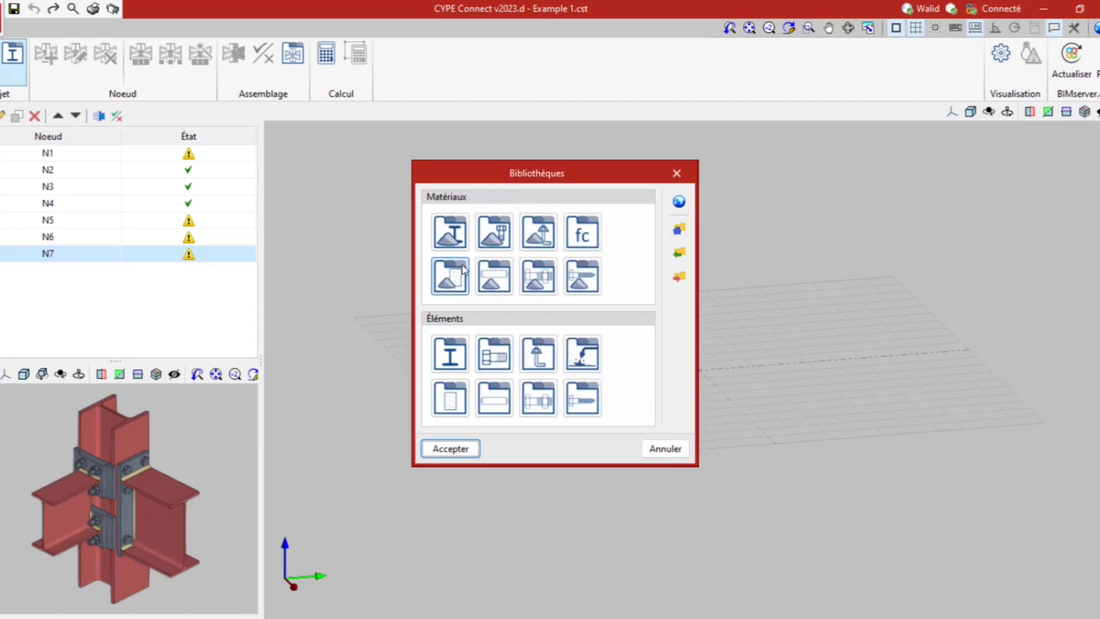
- View the ArcelorMittal series among the predefined profiles importable into the steel profile library, without importing any
left_click(447, 268)
left_click(569, 188)
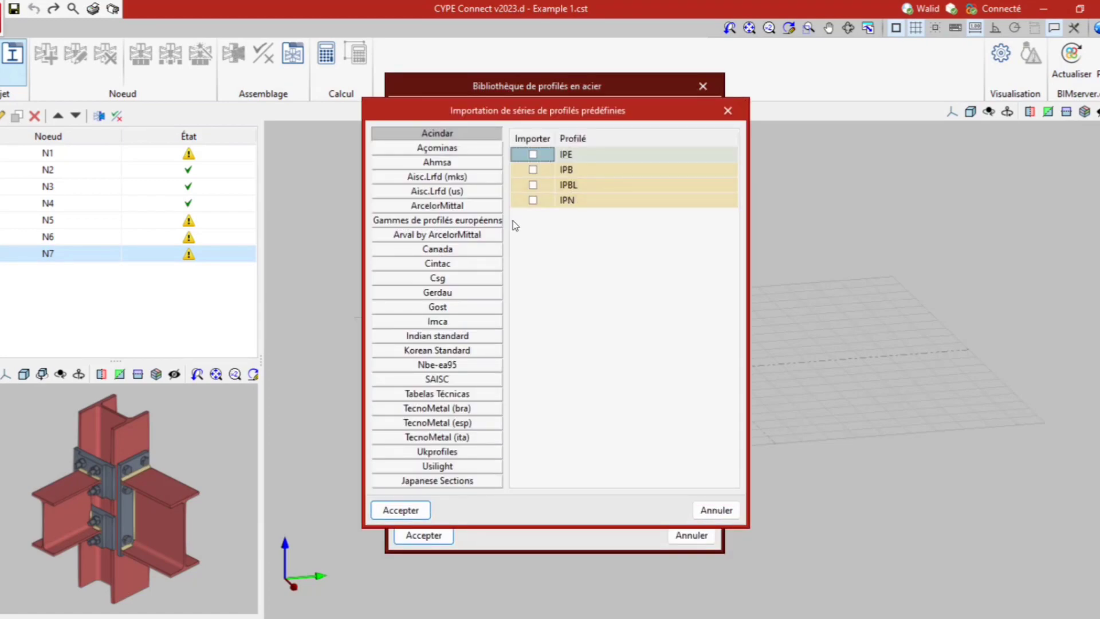
left_click(461, 205)
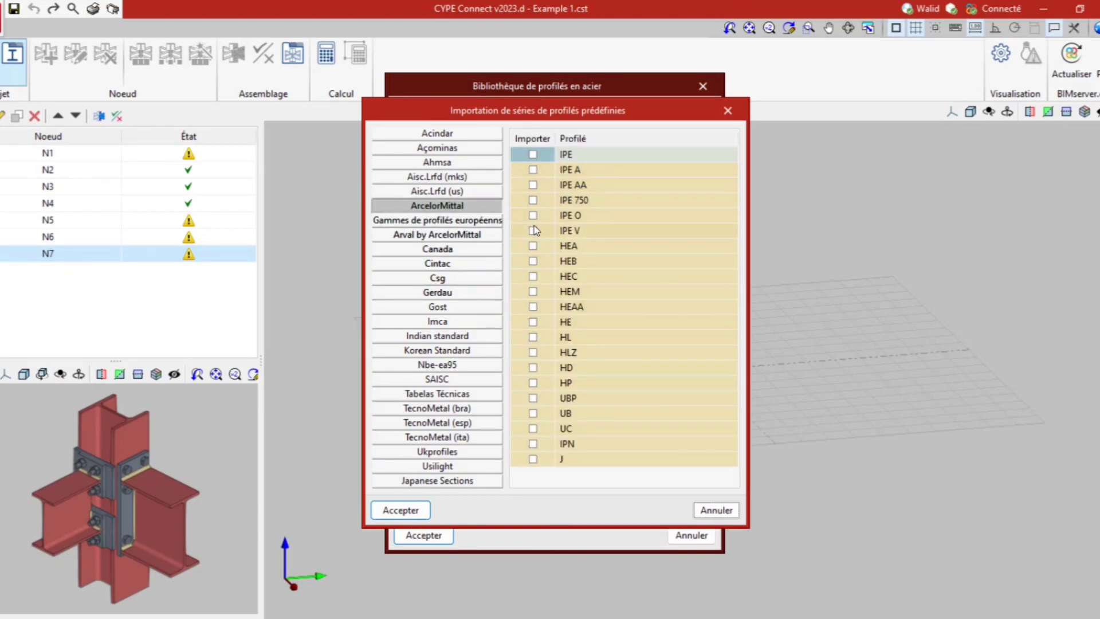
key("Escape")
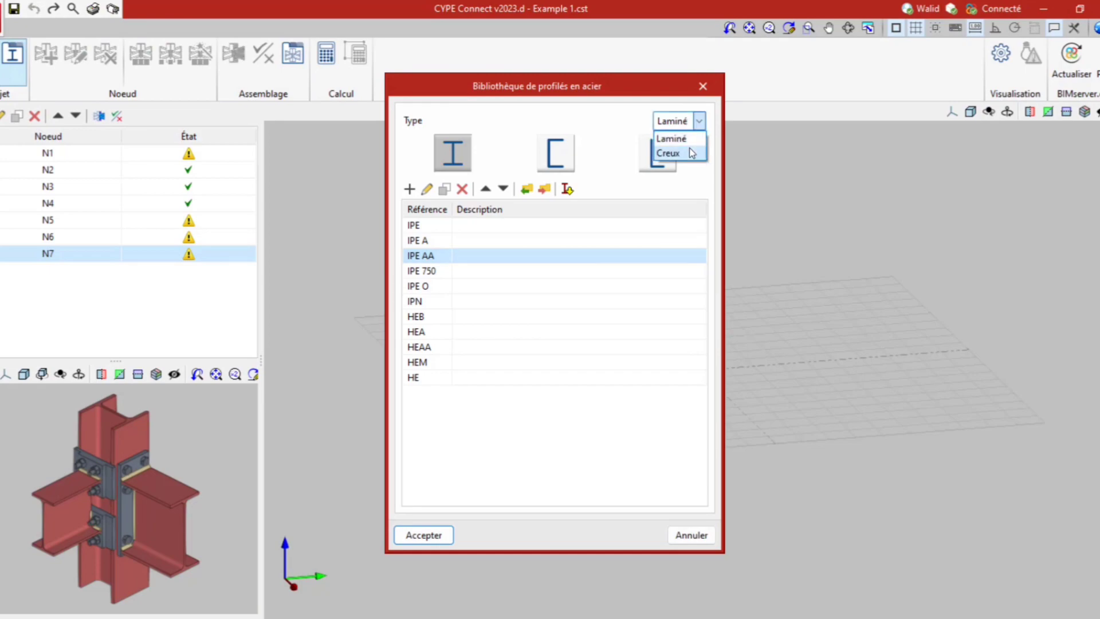
- View the hollow (Creux) and rolled (Laminé) types in the steel profile library, and close the library
left_click(689, 150)
left_click(688, 123)
left_click(687, 138)
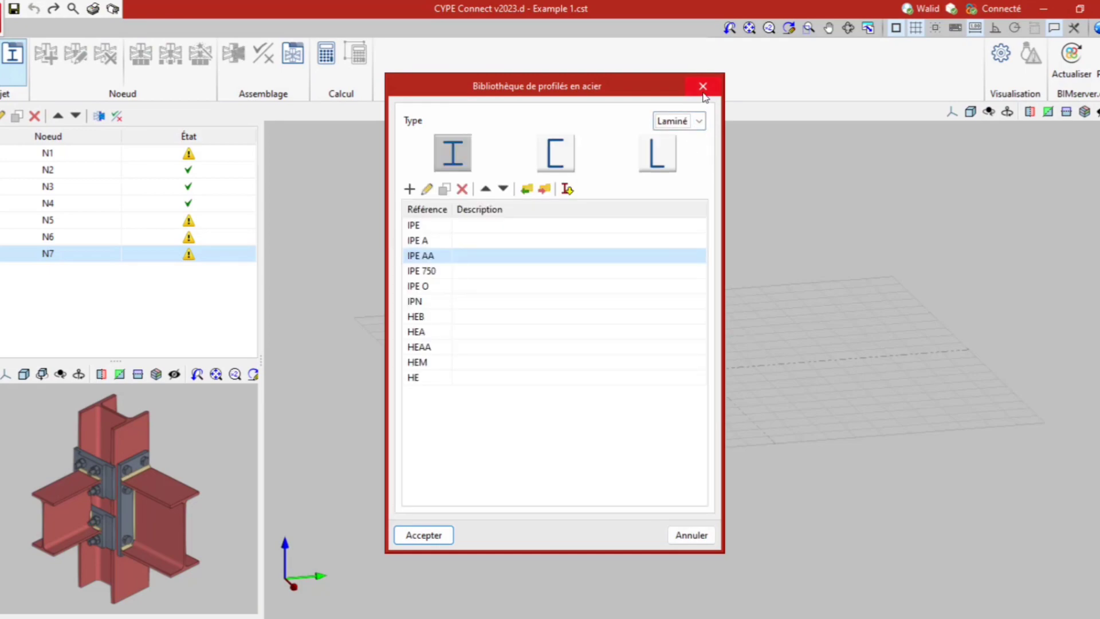
left_click(703, 87)
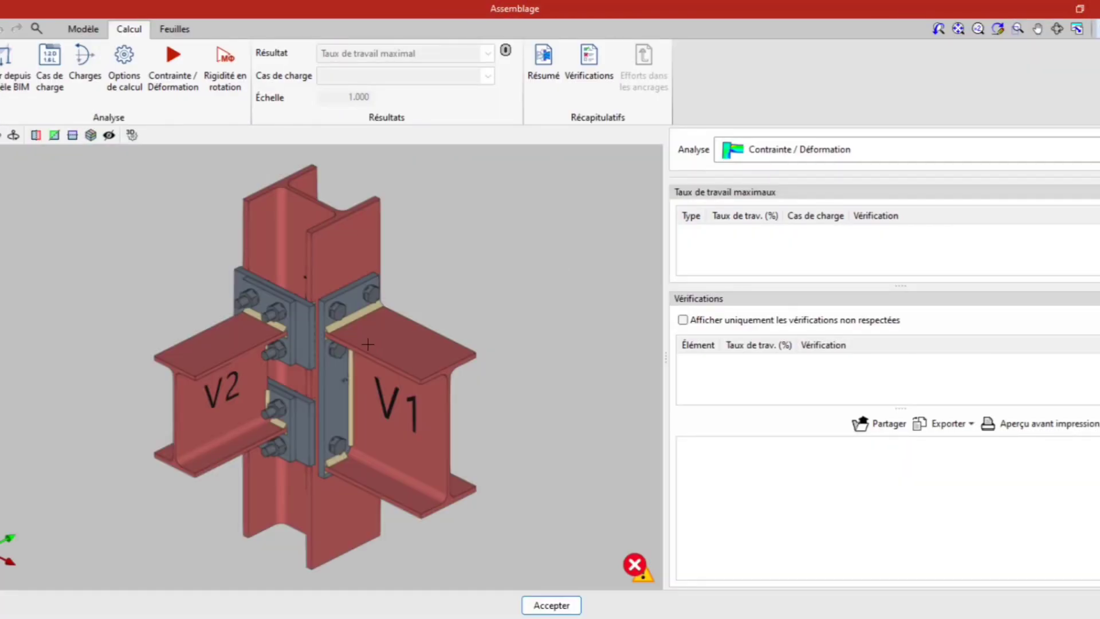
- View the BIM model import option and the joint's load cases, and close them unchanged
left_click(8, 60)
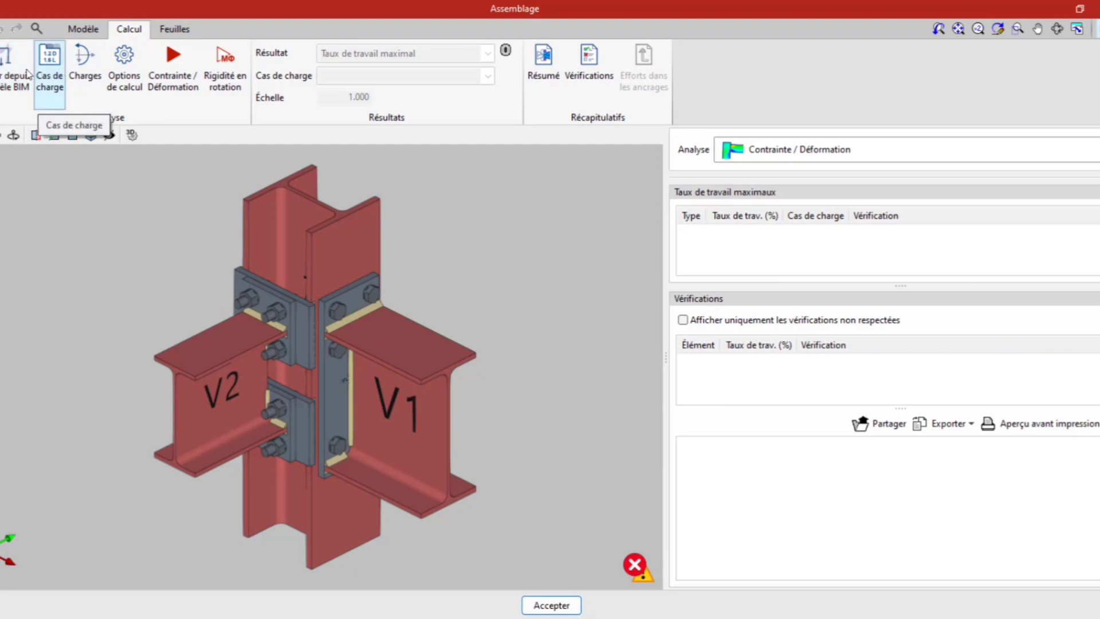
left_click(559, 358)
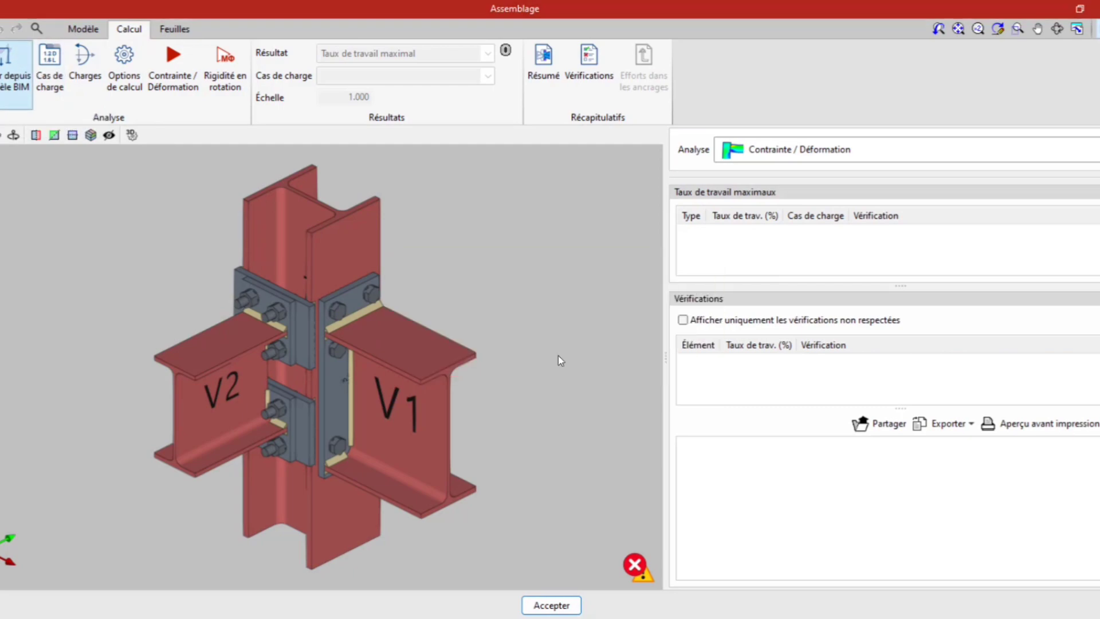
left_click(48, 66)
left_click(16, 605)
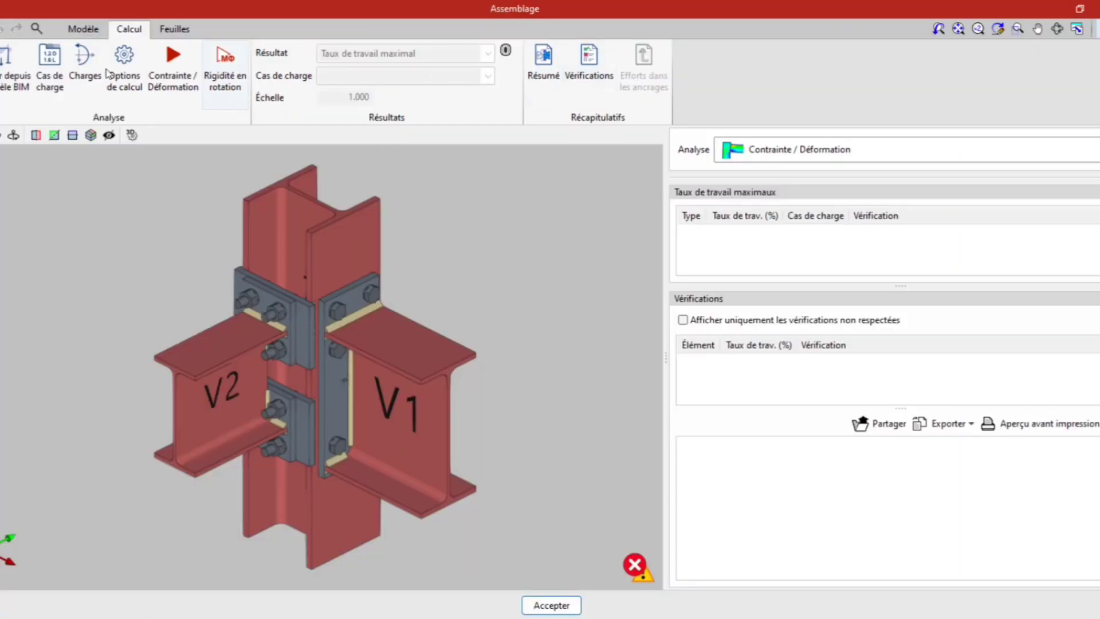
- Check the external connection (Liaison extérieure) options of supporting profile P in the joint's loads, and leave the loads without changes
left_click(86, 69)
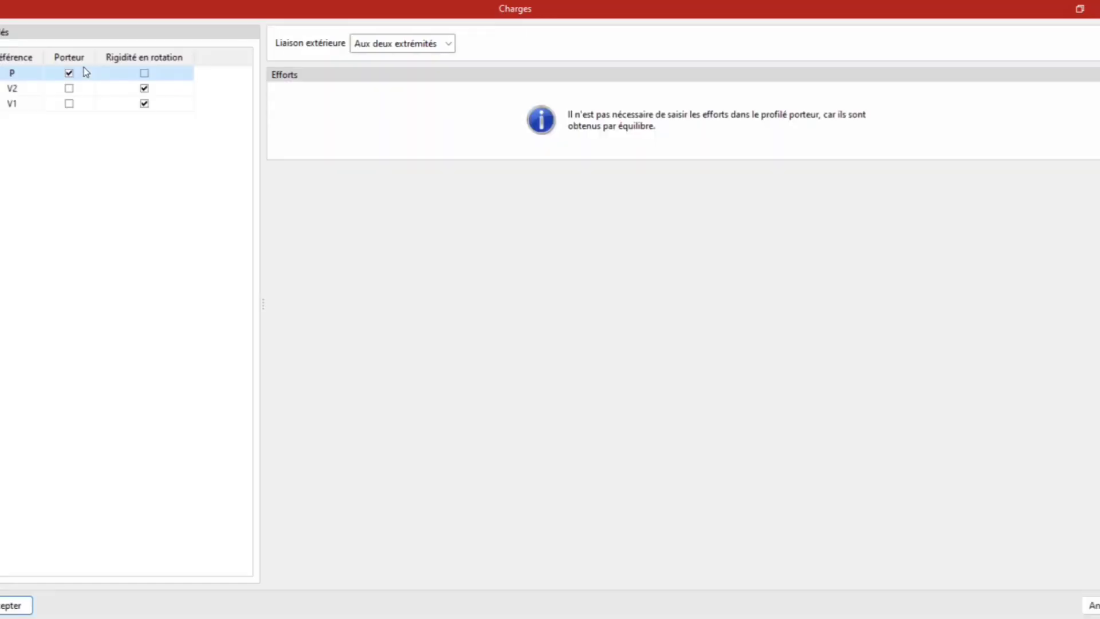
left_click(387, 43)
left_click(417, 49)
key("Escape")
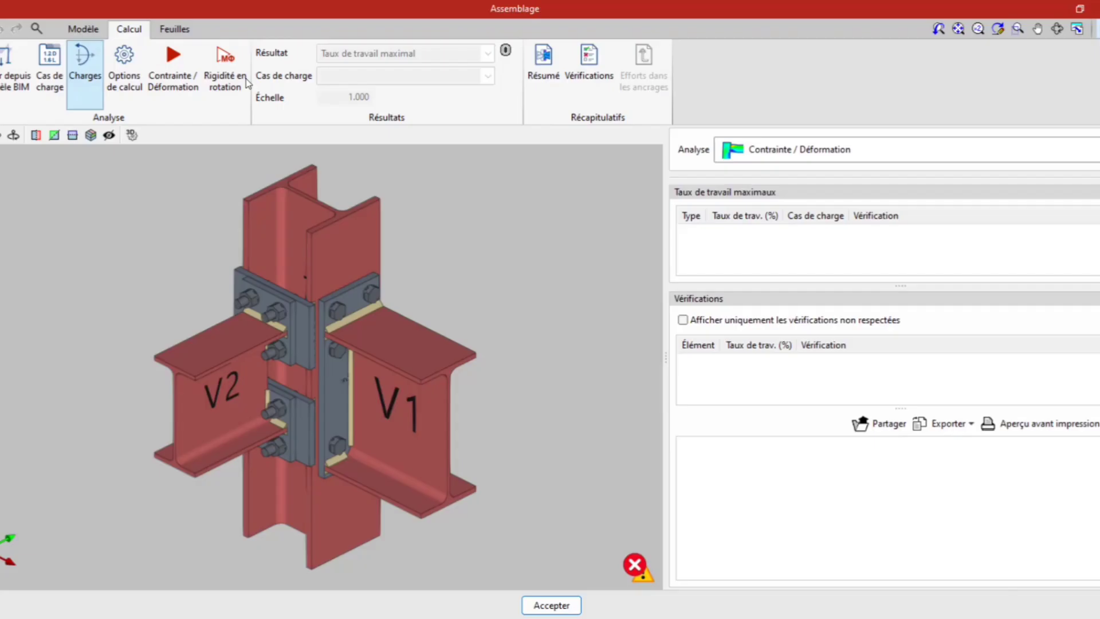
- Review the joint's calculation options, including the multiprocess calculation methods, and accept them
left_click(124, 90)
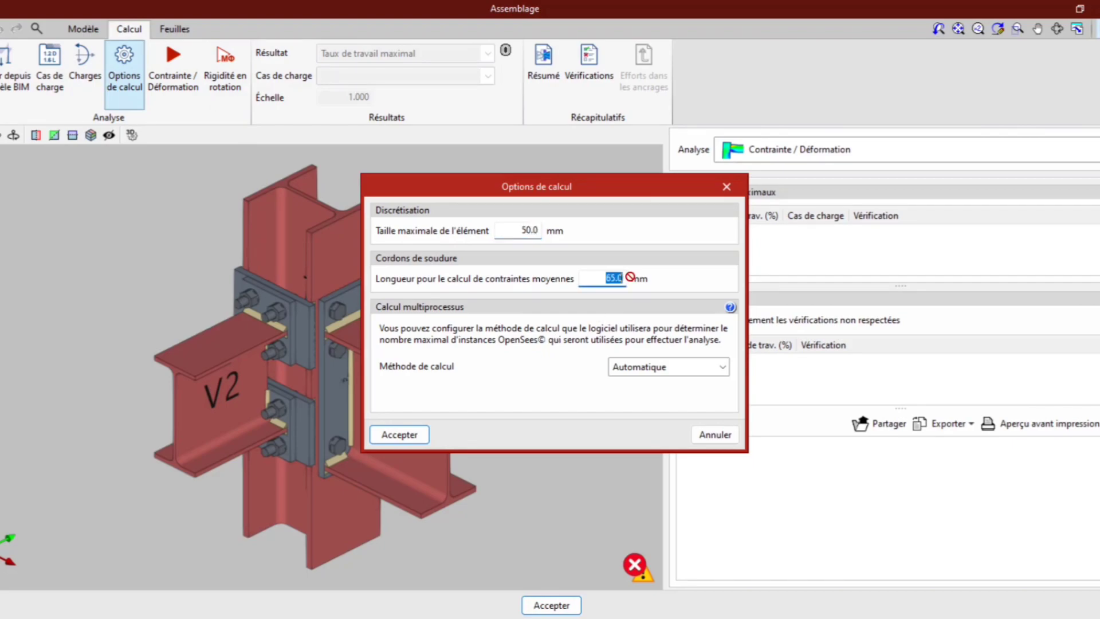
left_click(634, 373)
left_click(659, 399)
left_click(399, 434)
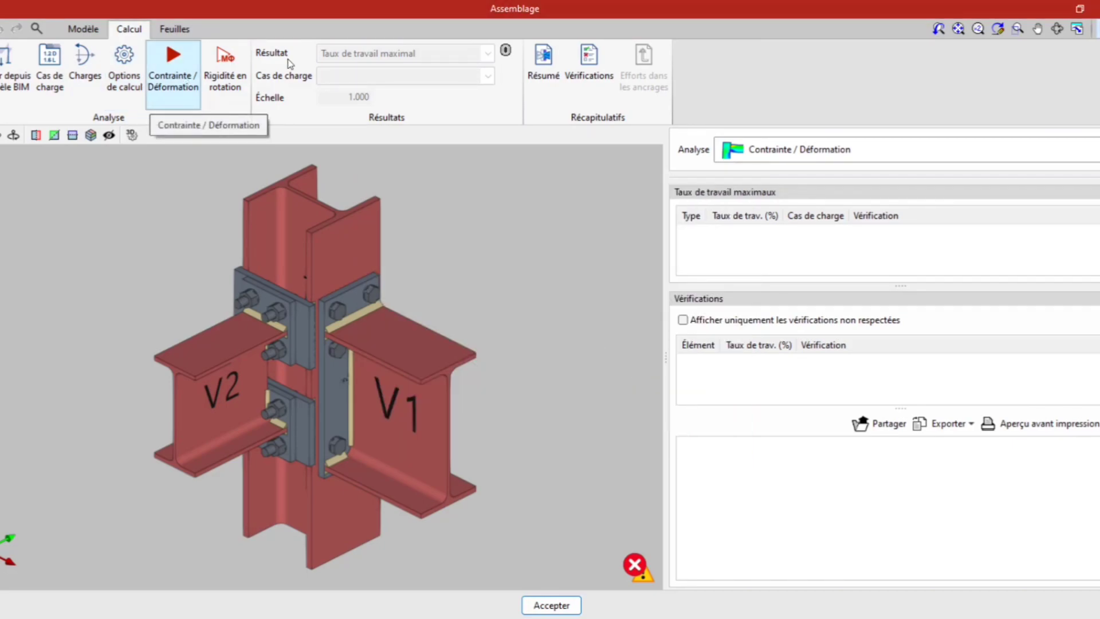
- Run the Contrainte / Déformation analysis of the joint, and view its bolt checks and the report export formats
left_click(193, 53)
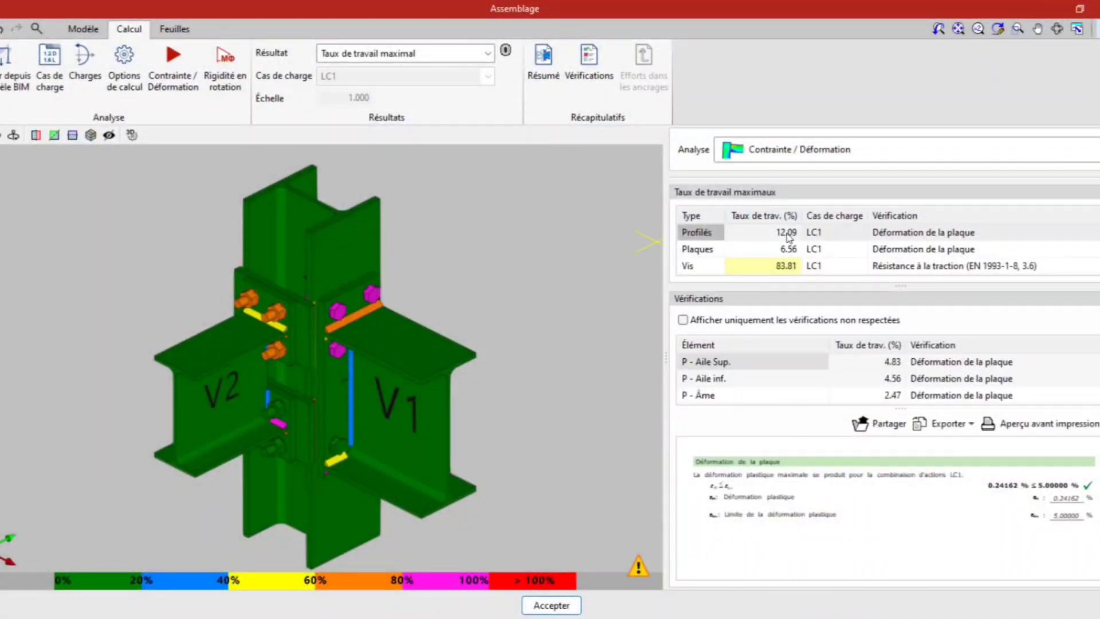
left_click(762, 266)
left_click(768, 378)
left_click(952, 423)
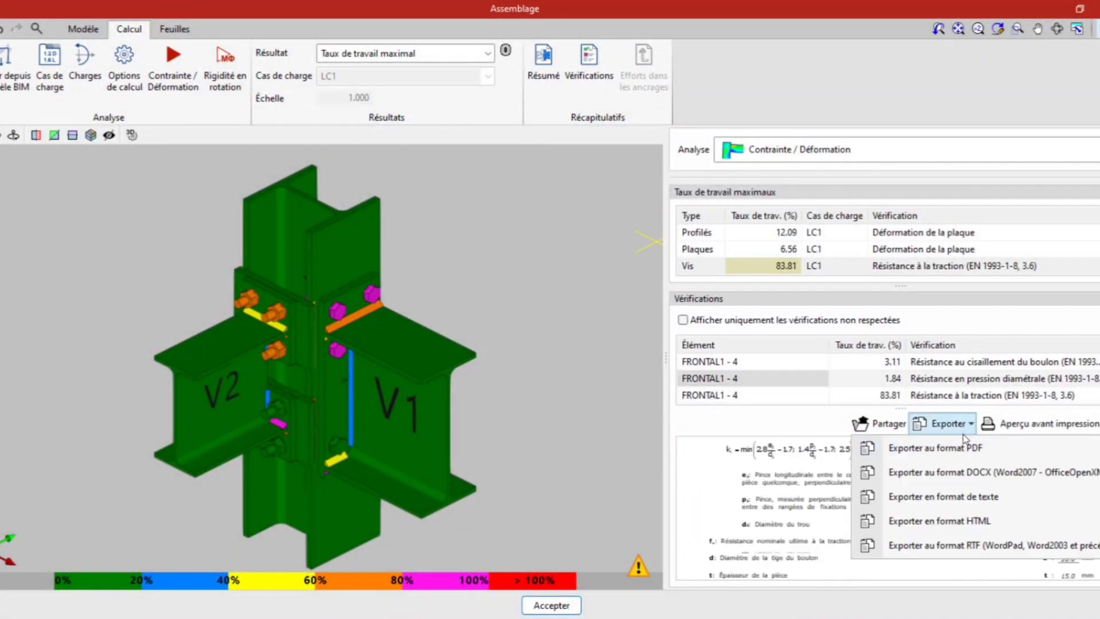
- View the other analysis type's results, and set the analysis back to Contrainte / Déformation
left_click(802, 149)
left_click(787, 195)
left_click(802, 150)
left_click(803, 174)
- Display the Von Mises stress result on the joint, and examine the checks for profiles, plates and bolts
left_click(405, 53)
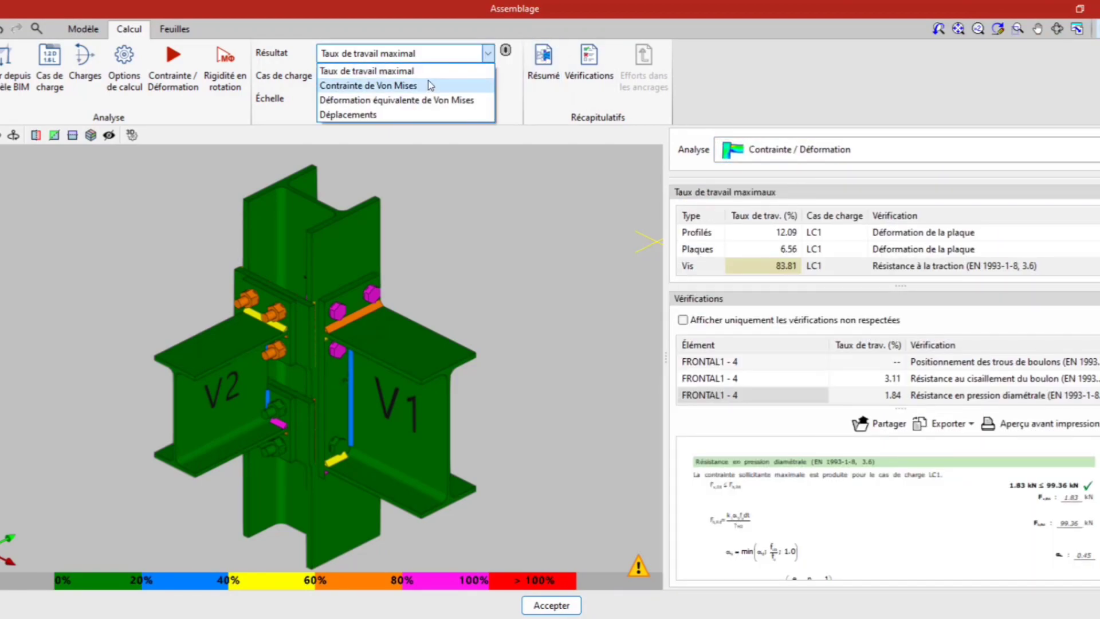
left_click(428, 78)
left_click(791, 395)
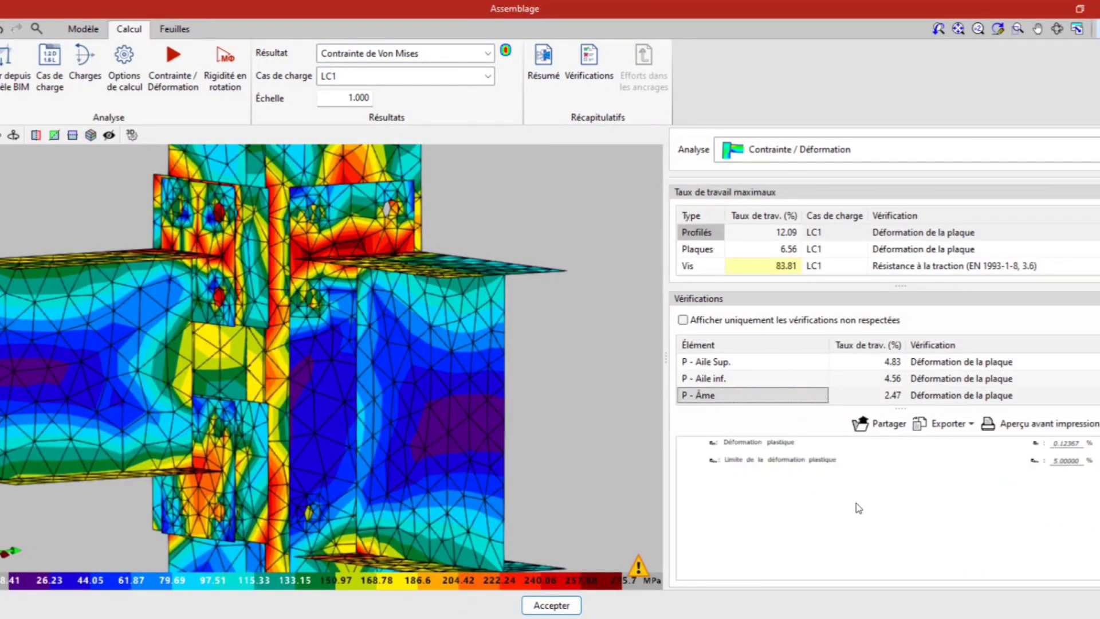
left_click(762, 249)
left_click(762, 265)
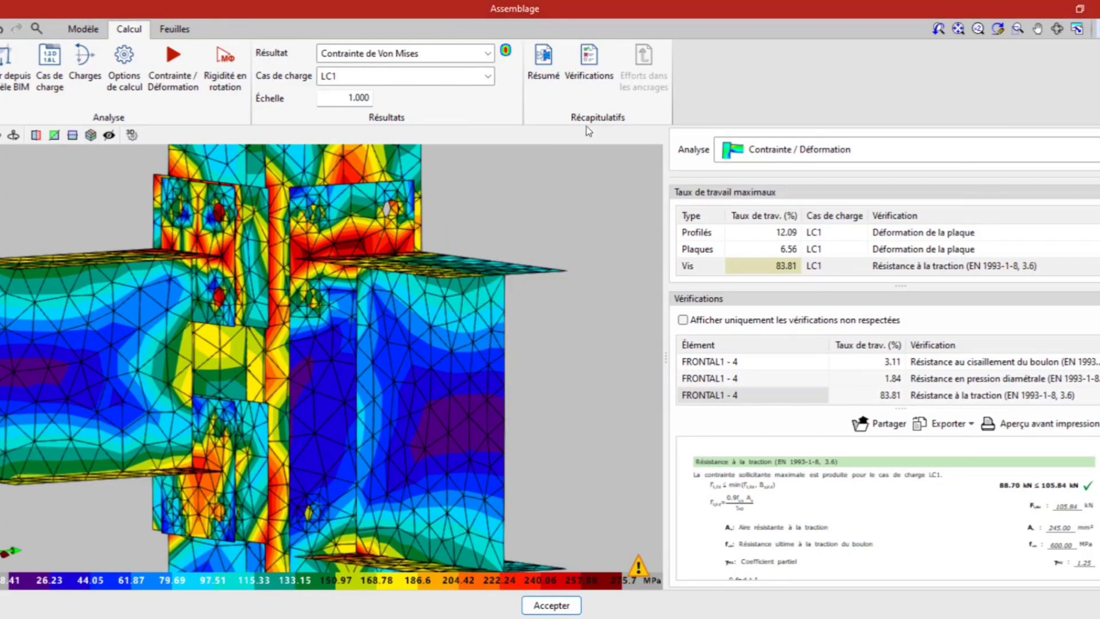
- Read through the joint's summary report, close it, and read through the full verifications report
left_click(544, 63)
left_click(515, 363)
scroll(609, 375, "down", 10)
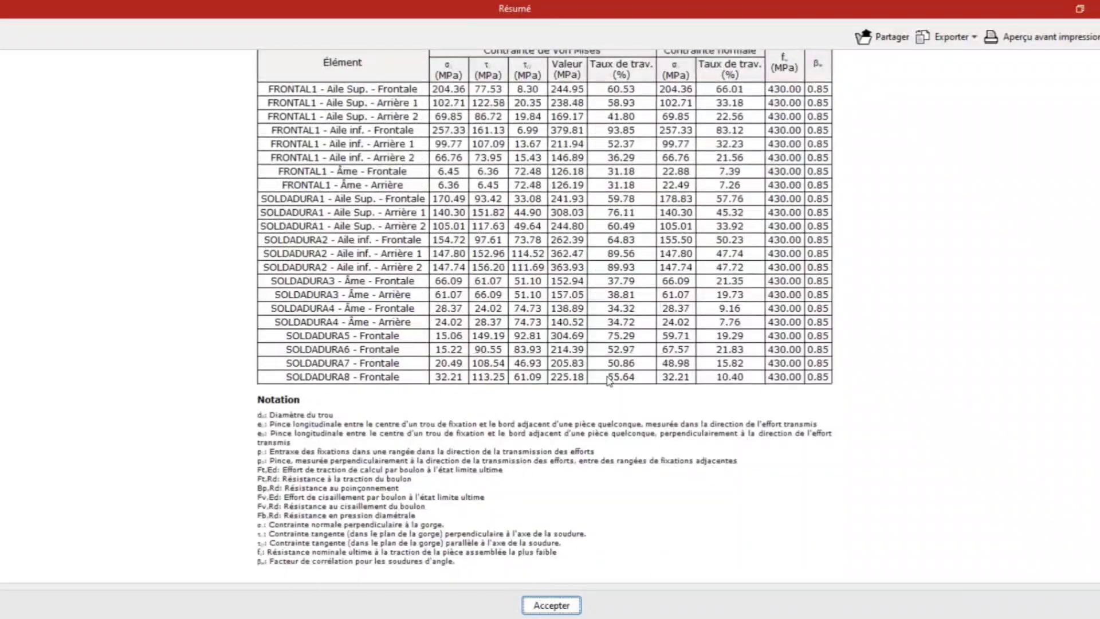
left_click(551, 605)
left_click(589, 63)
scroll(594, 403, "down", 10)
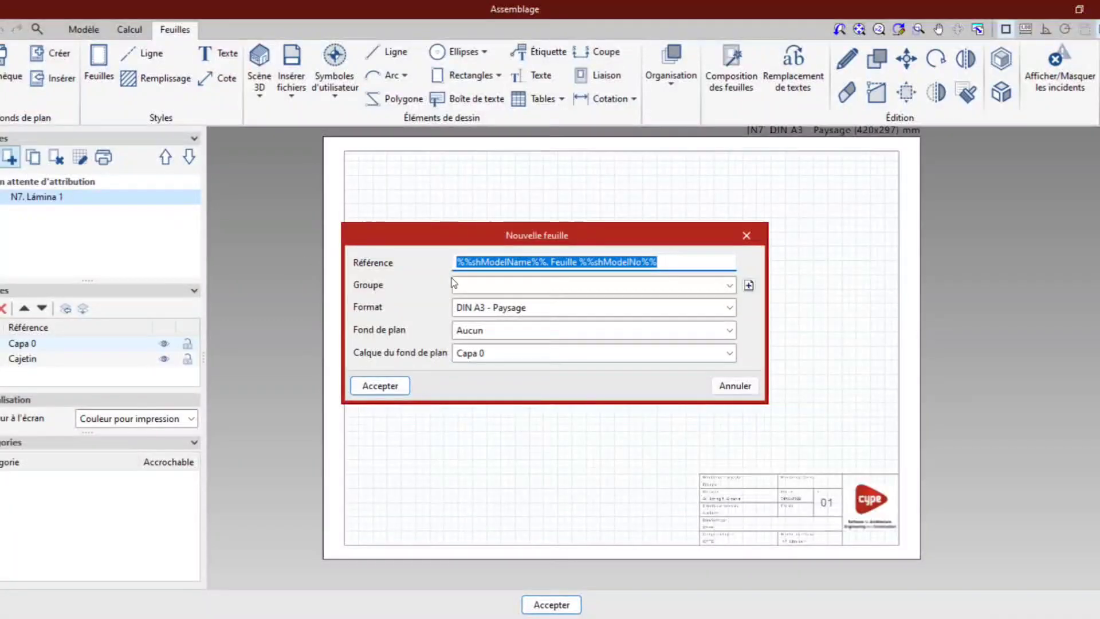
- View the formats available for a new drawing sheet, without creating the sheet
left_click(593, 308)
left_click(573, 325)
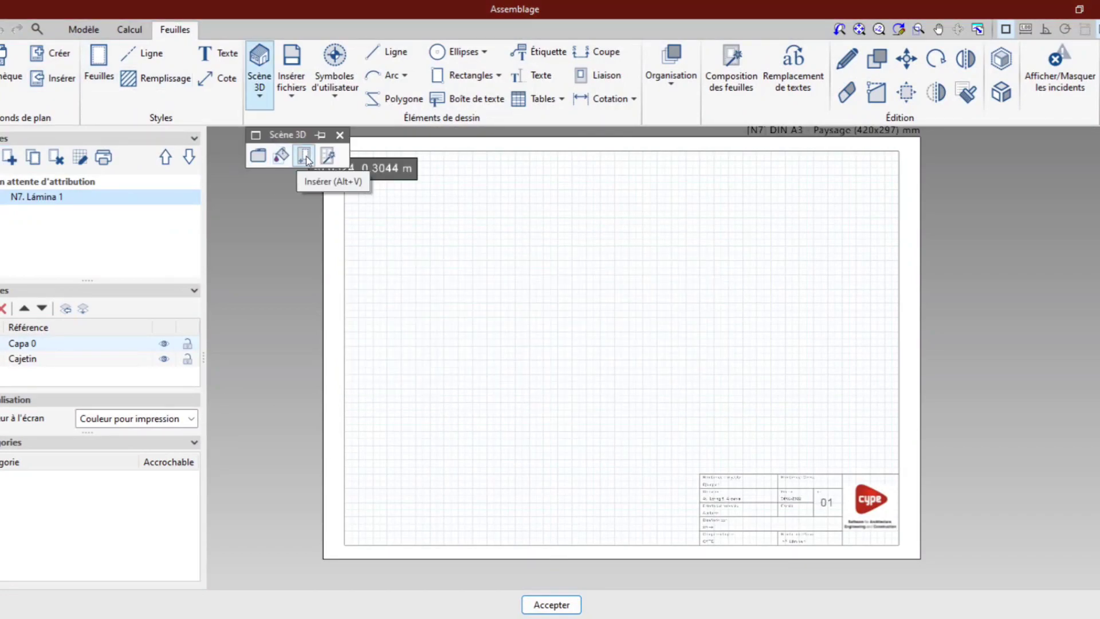
- Insert a 3D scene of the whole assembly in the sheet's upper left area, drawn in Image monochrome mode
left_click(362, 150)
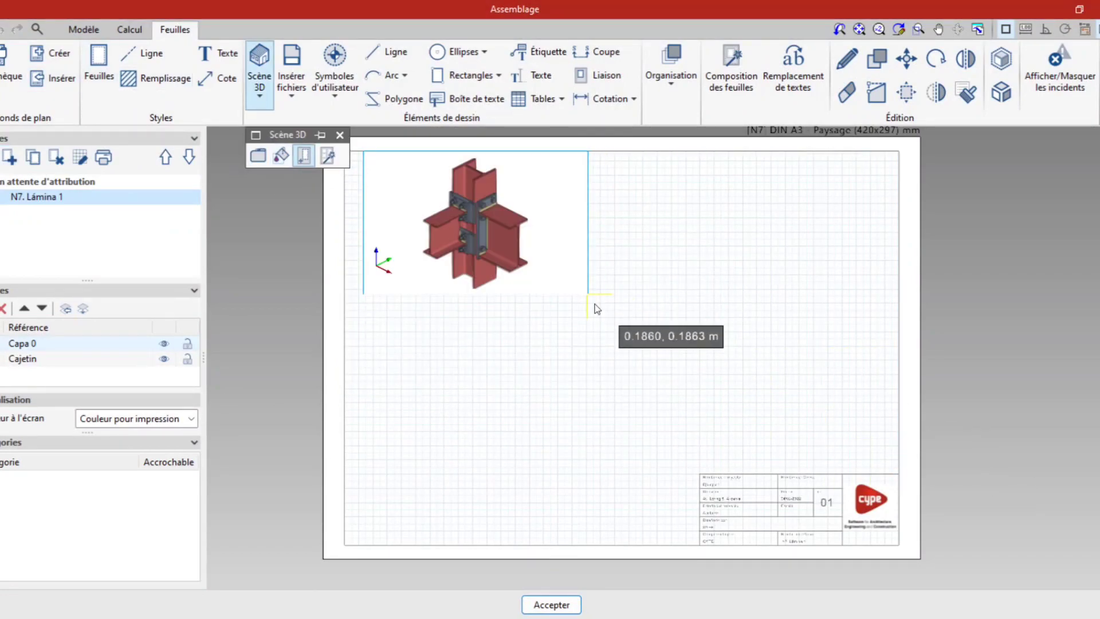
left_click(590, 297)
left_click(213, 179)
left_click(230, 250)
left_click(239, 277)
left_click(239, 323)
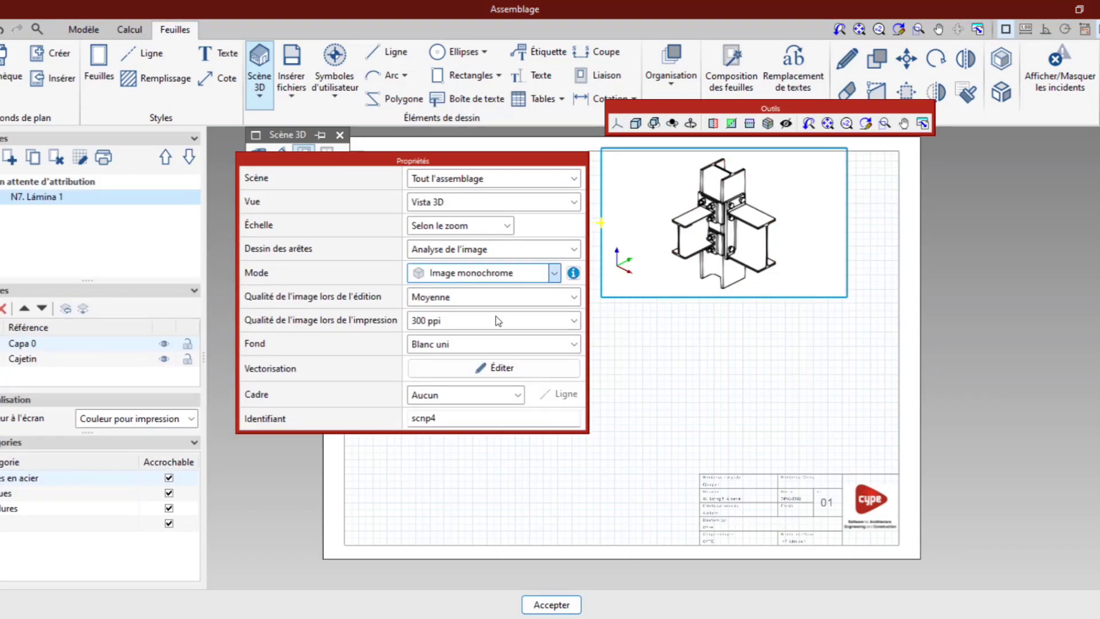
- Set the second monochrome scene, in the sheet's upper right, to a top view, and place a coloured top-view scene below it
left_click(504, 320)
left_click(617, 123)
left_click(840, 310)
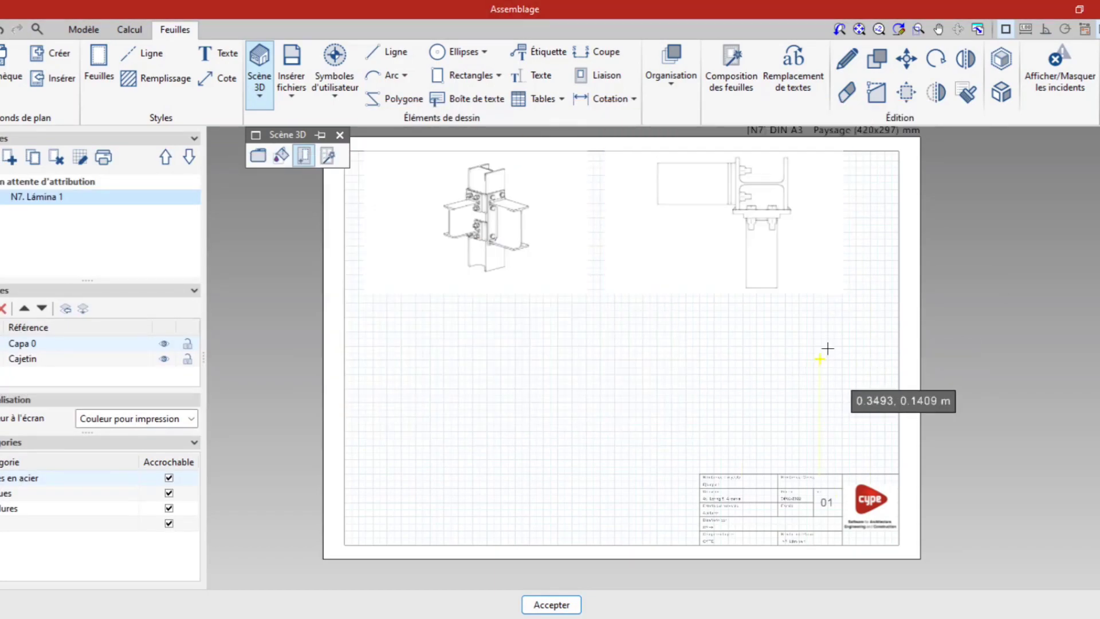
left_click(620, 459)
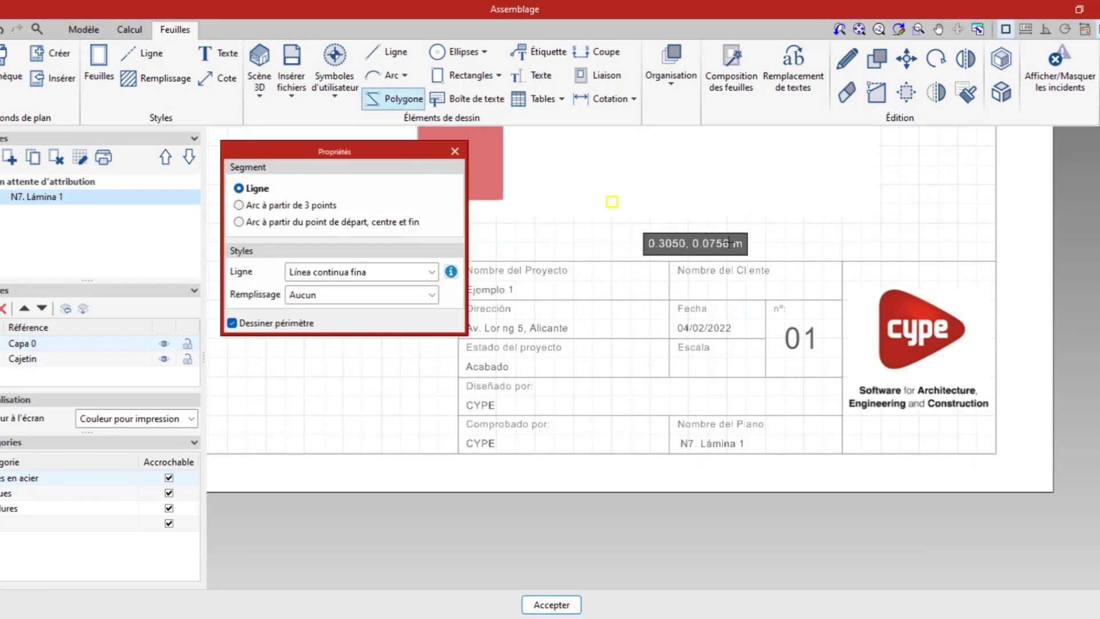
- Draw a polygon with straight segments in Línea continua fina and no fill, starting with a horizontal edge just above the title block
left_click(611, 271)
left_click(877, 272)
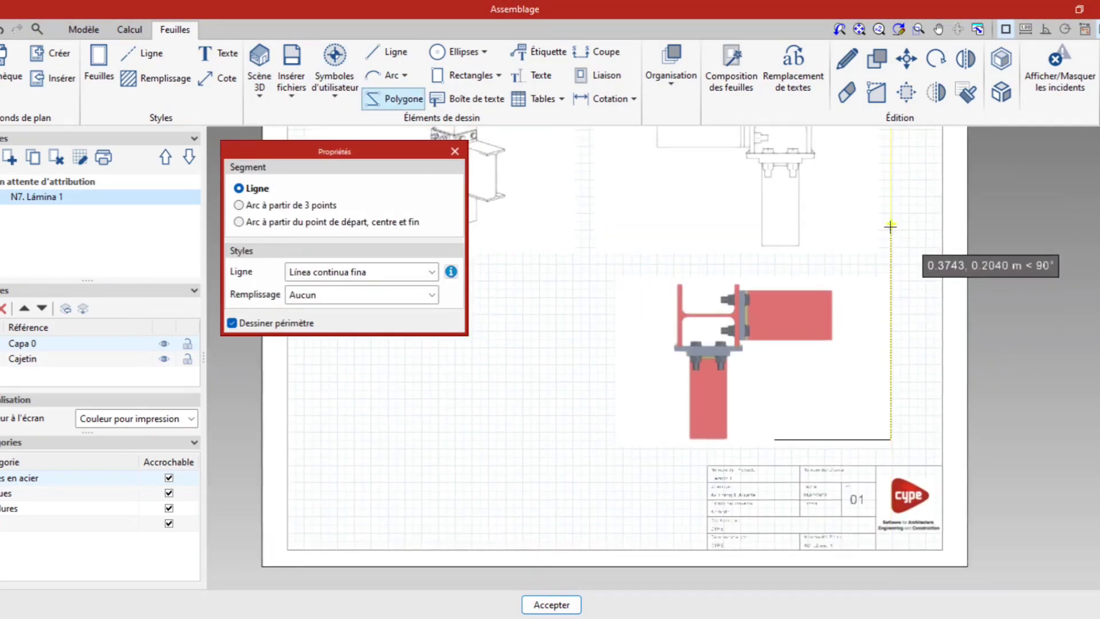